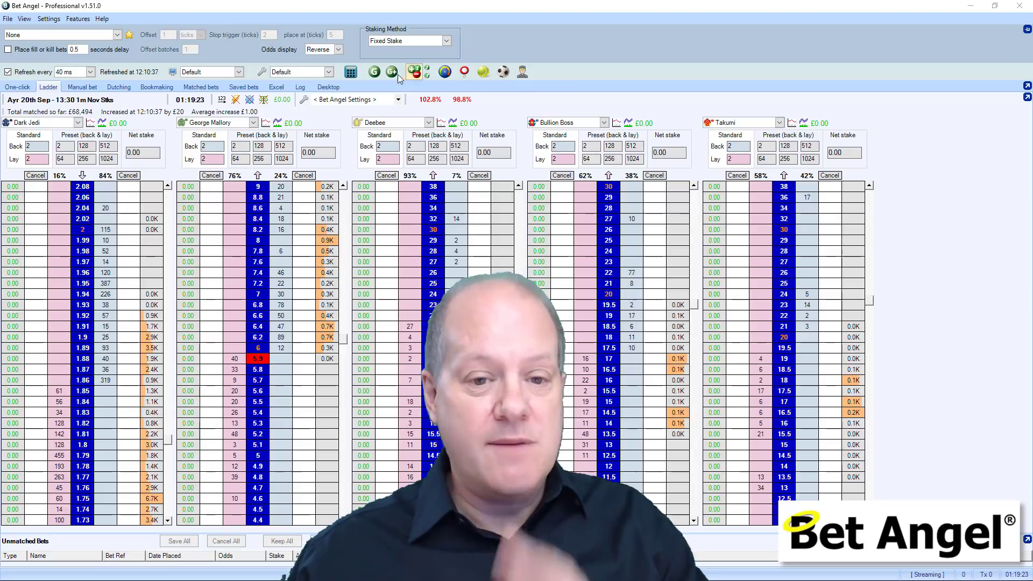
- Open the Guardian window to view its market quick picks, and close it again
click(374, 72)
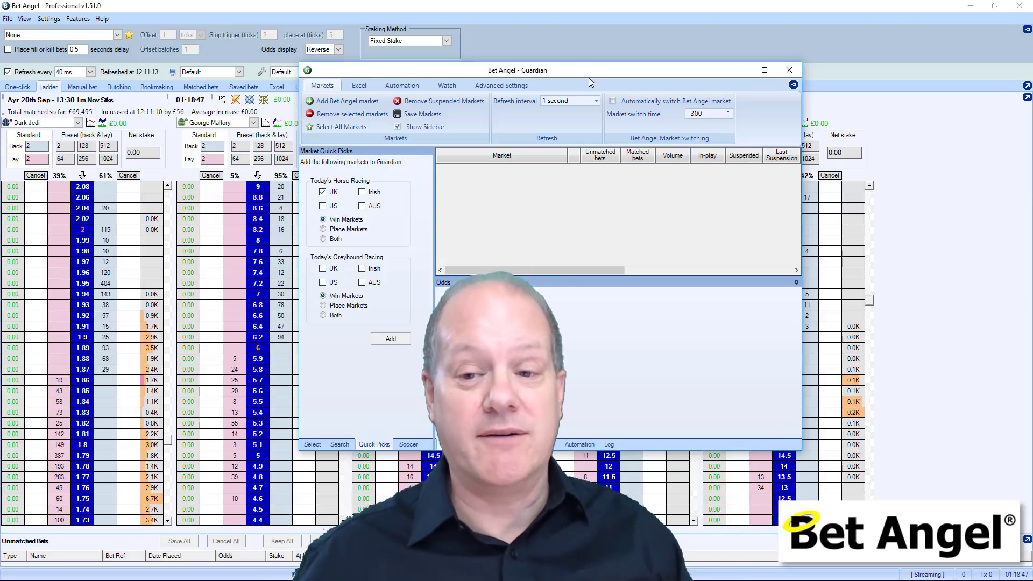
click(789, 71)
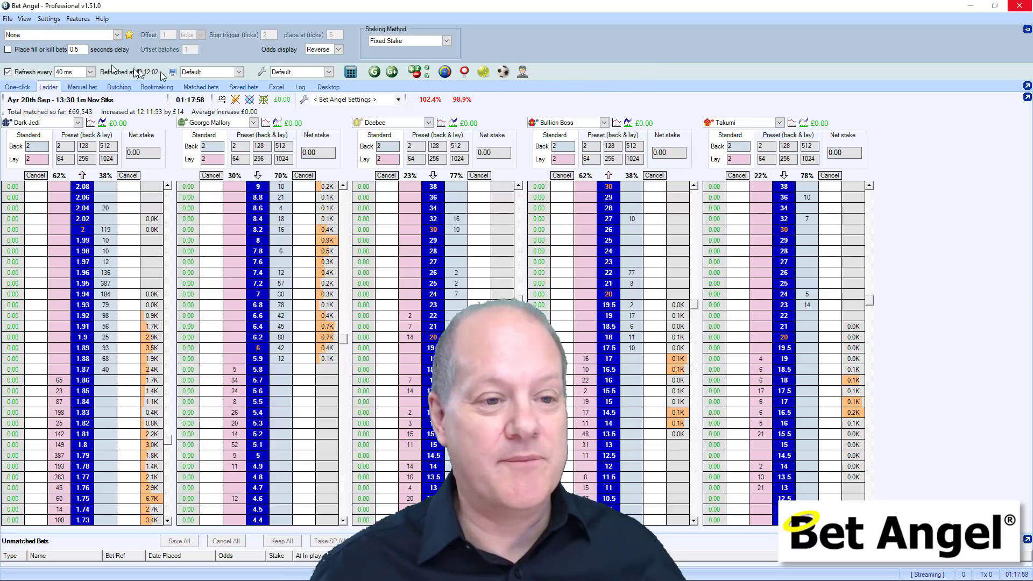
- Open the Market Selection window showing today's horse racing card
click(9, 19)
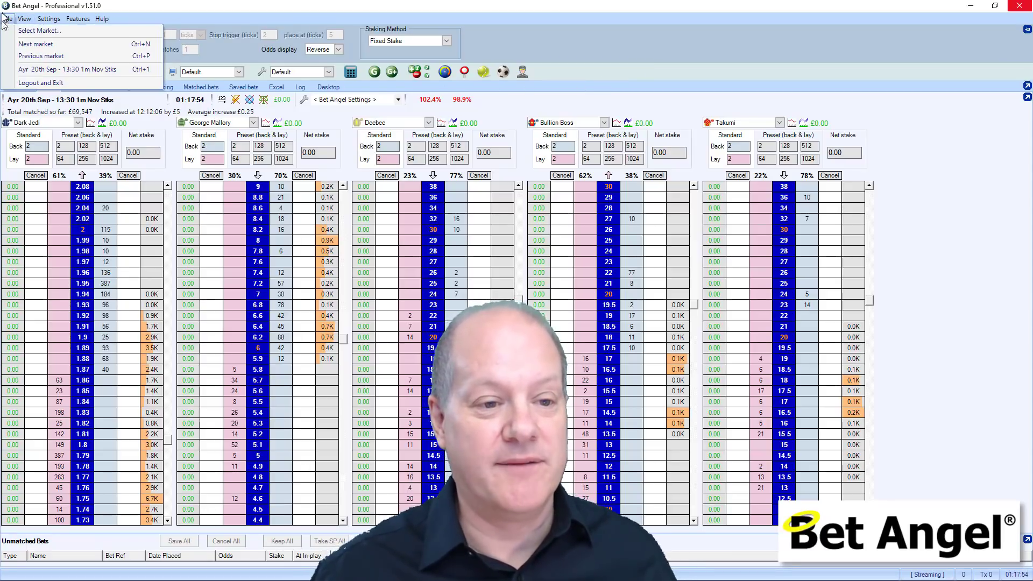
click(26, 31)
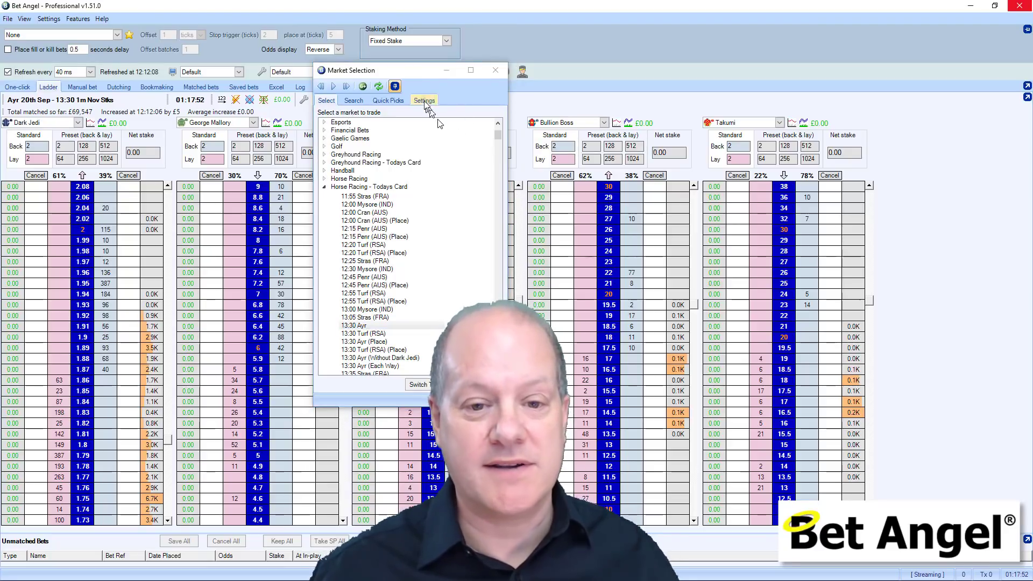
click(397, 88)
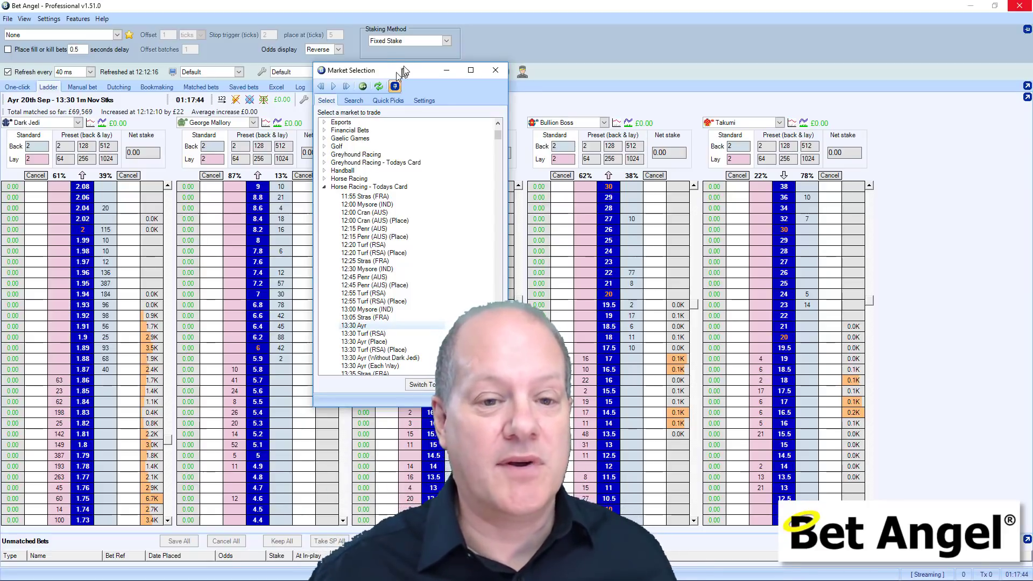
- Restore the maximized main window to a smaller size and minimize it, leaving only Market Selection on the desktop
click(341, 5)
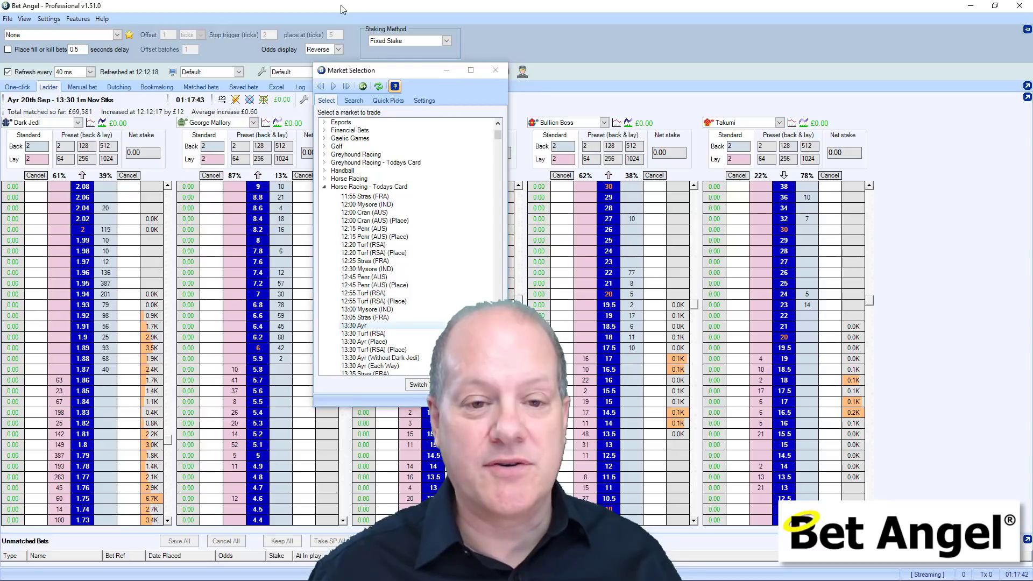
double_click(340, 5)
drag(347, 19, 313, 16)
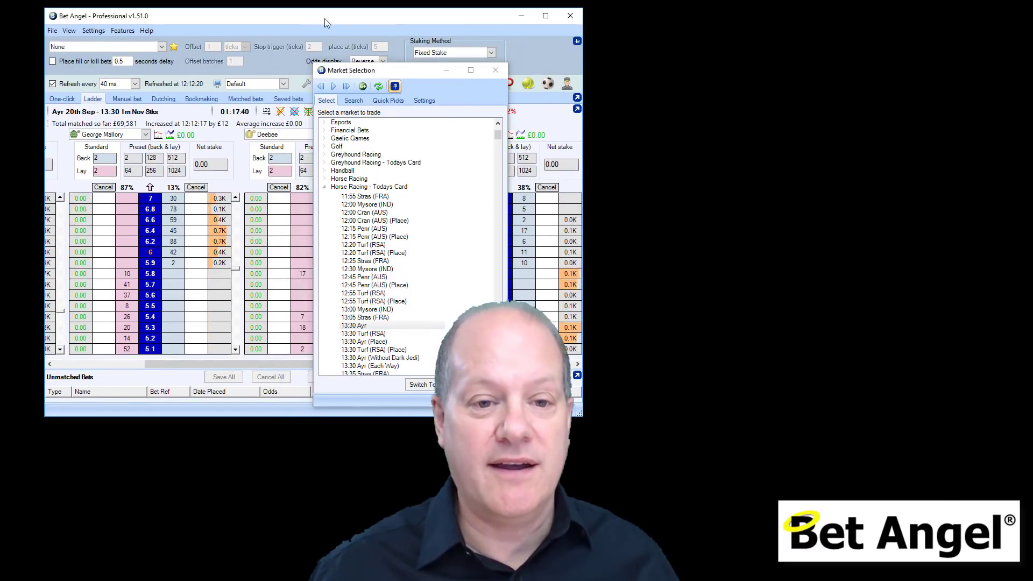
double_click(313, 16)
key(super+Down)
key(super+Down)
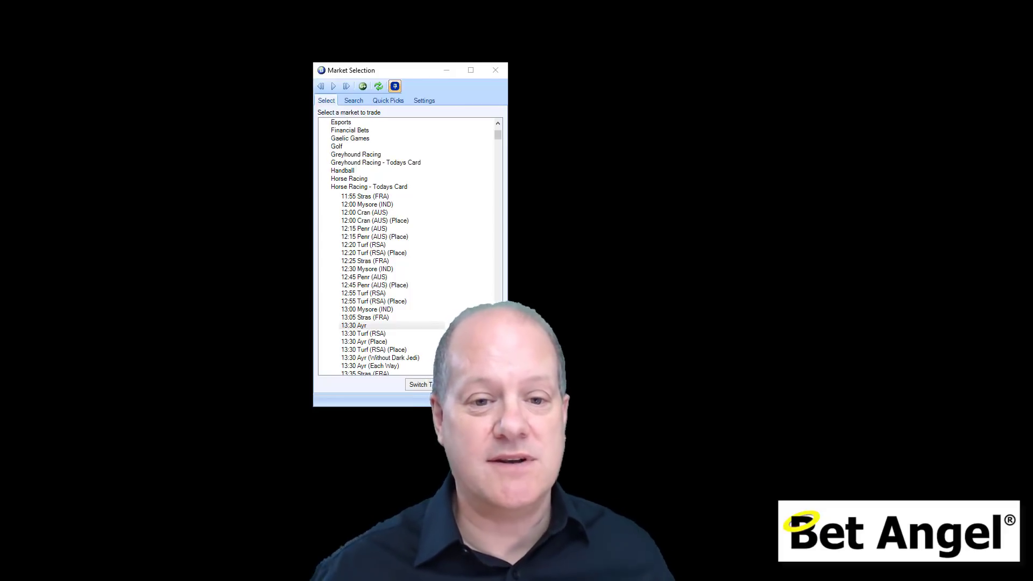
- Dock the Market Selection window in the upper-left corner of the desktop and stretch it to almost full screen height
drag(409, 72, 4, 12)
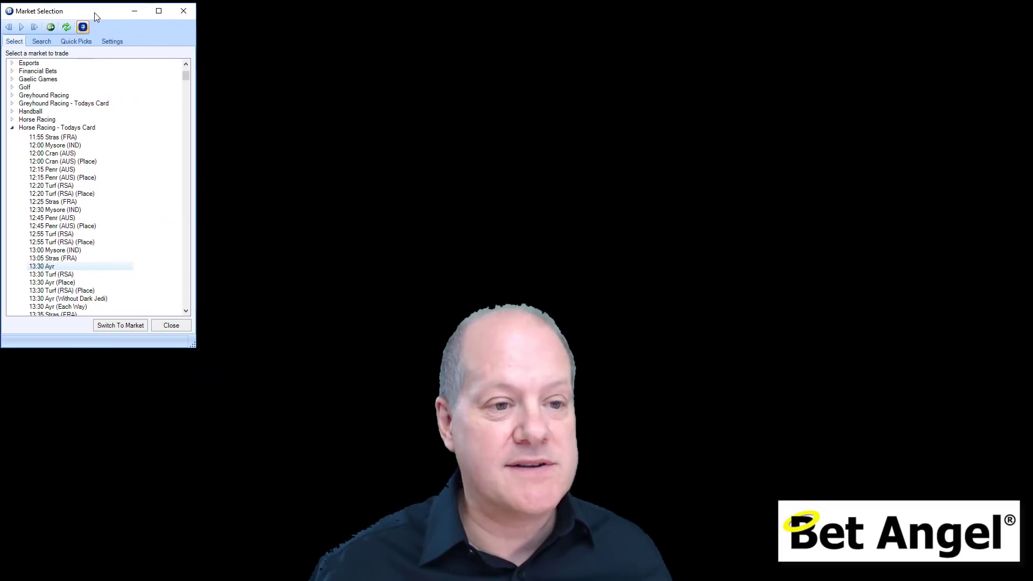
drag(192, 344, 192, 560)
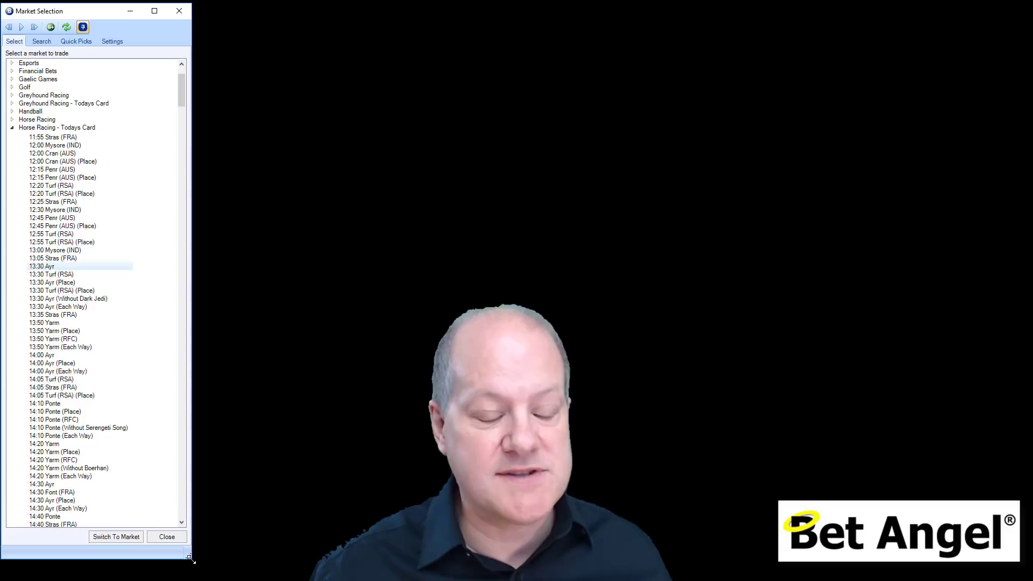
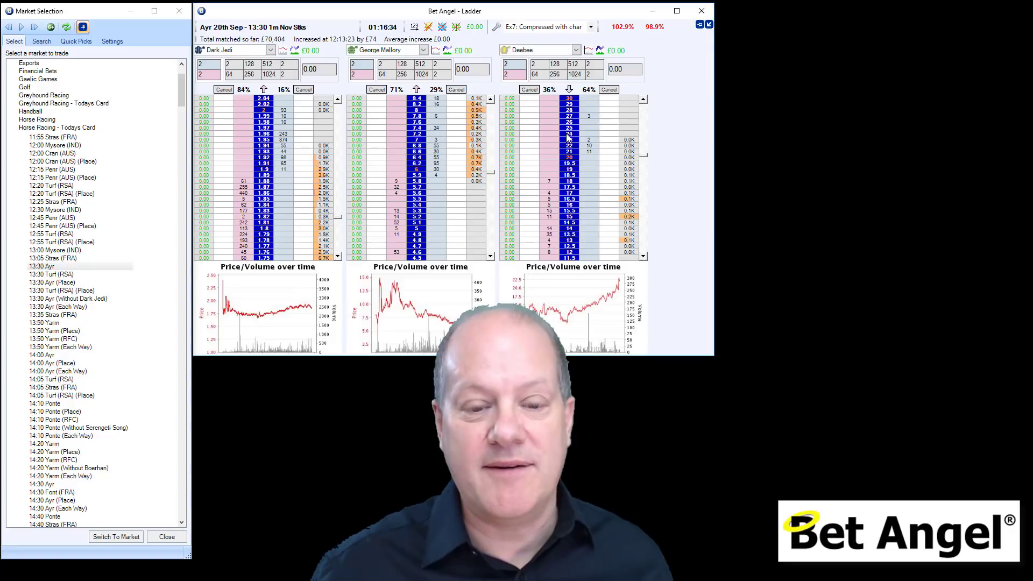
- Narrow the detached Ladder window to fit its three ladders and apply the "Ex4: Bets in 1 column" settings profile
drag(714, 127, 657, 125)
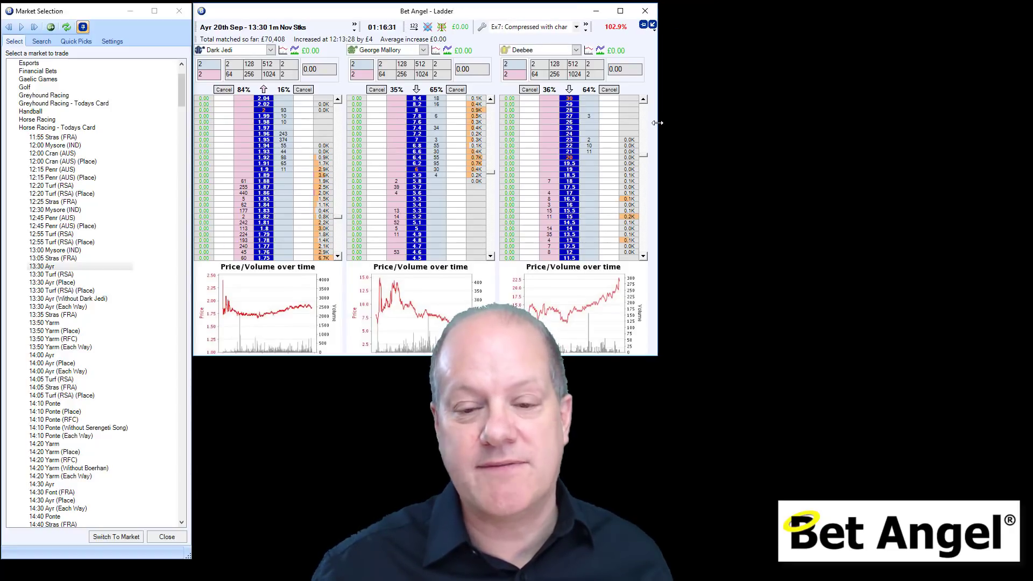
click(576, 27)
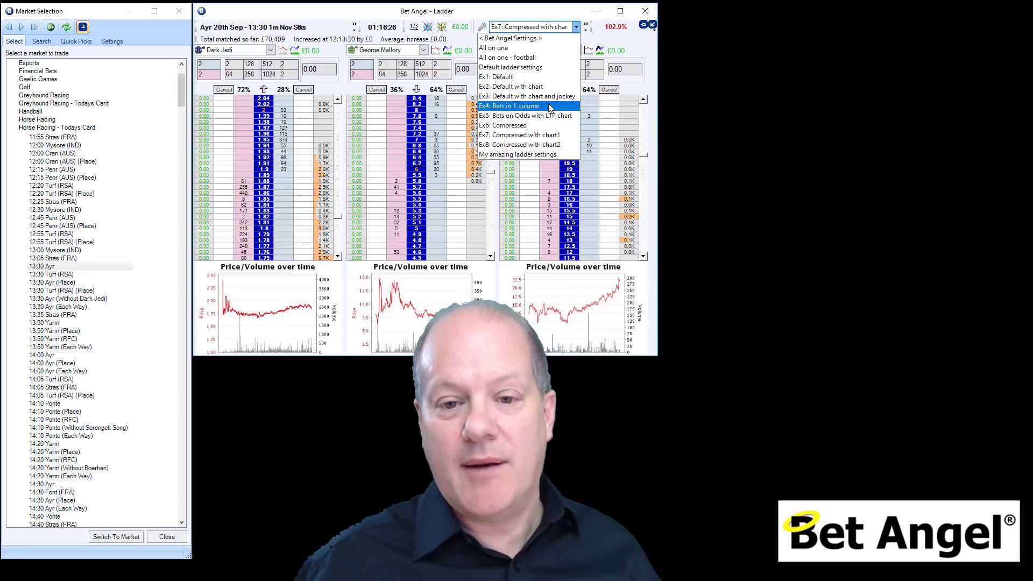
click(551, 106)
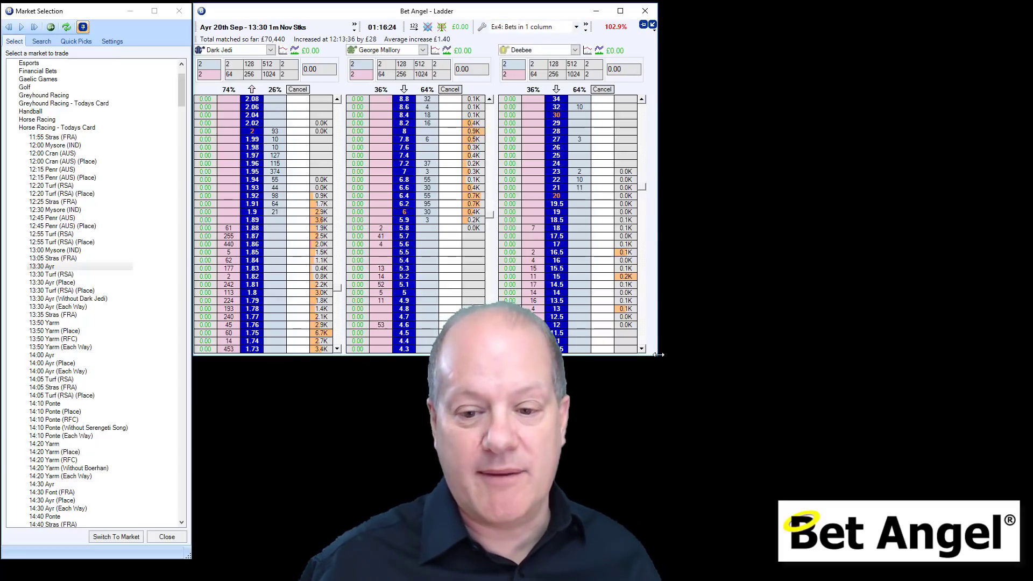
mouse_move(657, 356)
mouse_down()
mouse_move(644, 356)
mouse_move(653, 355)
mouse_up()
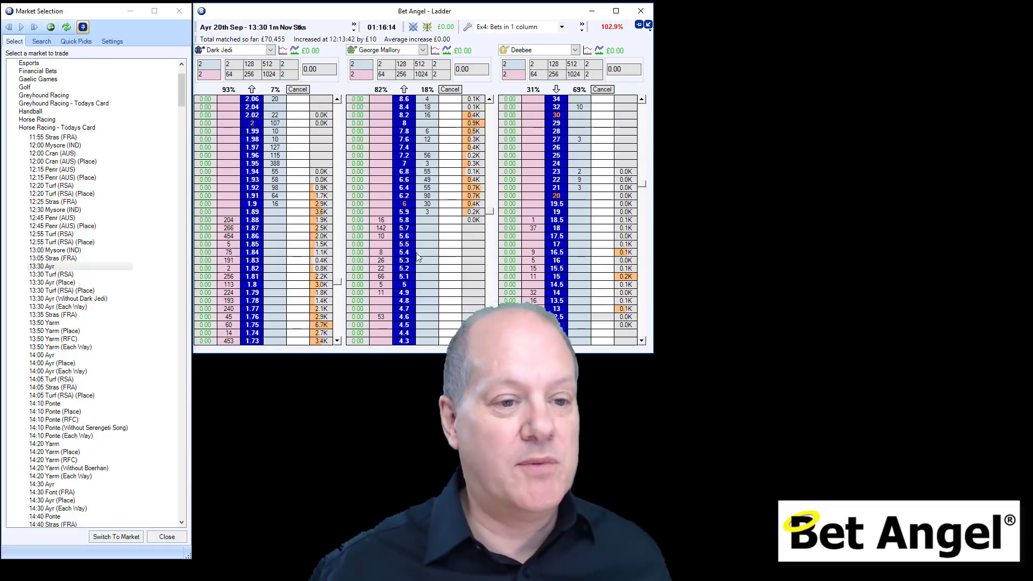
- Load the Arsenal v Vorskla Match Odds market from the Europa League market search results
click(42, 42)
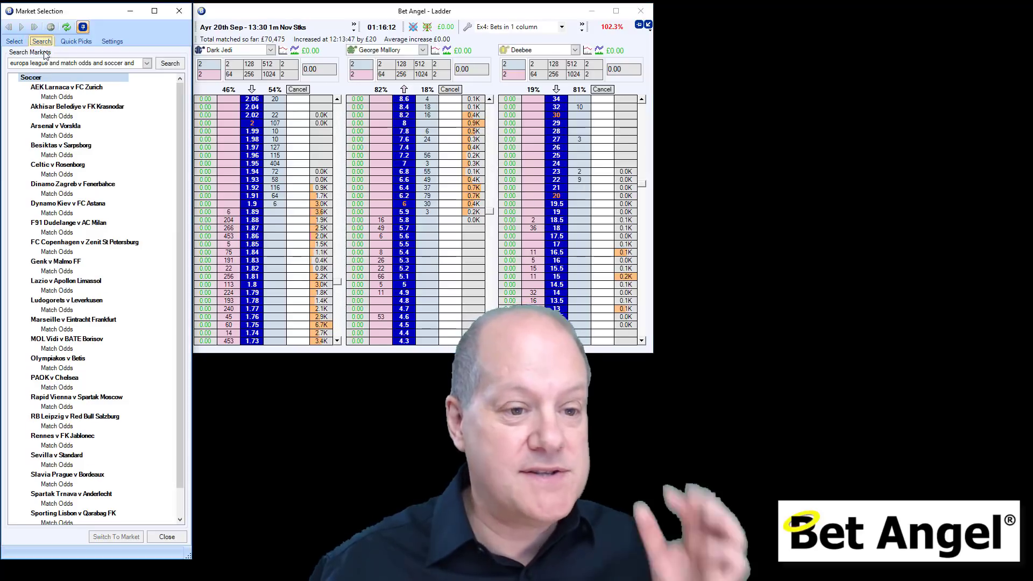
double_click(62, 135)
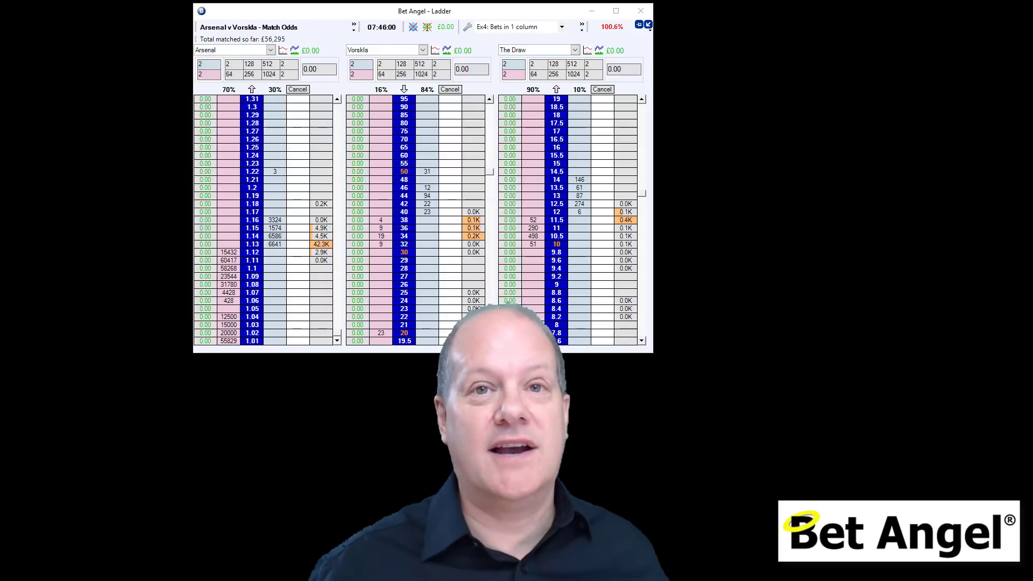
- Reopen Market Selection, turn off "Hide window when switching to a market" in its settings, and return to the market tree
key(alt+Tab)
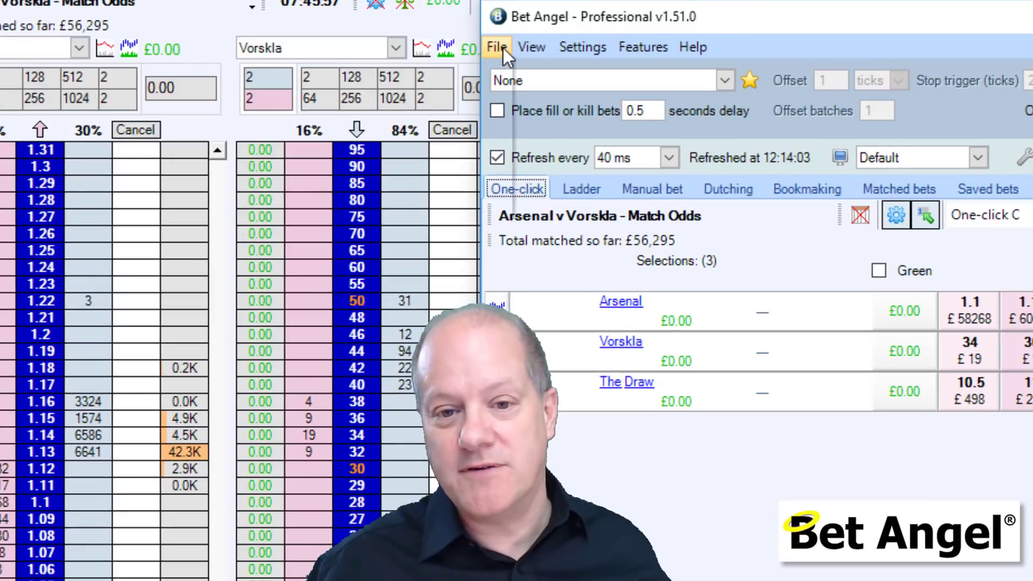
click(501, 47)
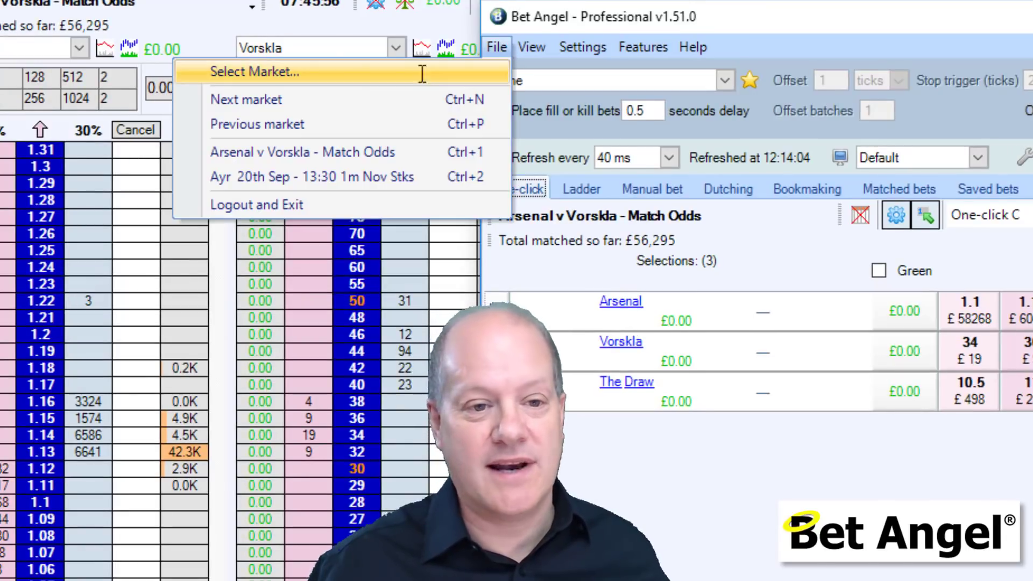
click(421, 76)
click(224, 84)
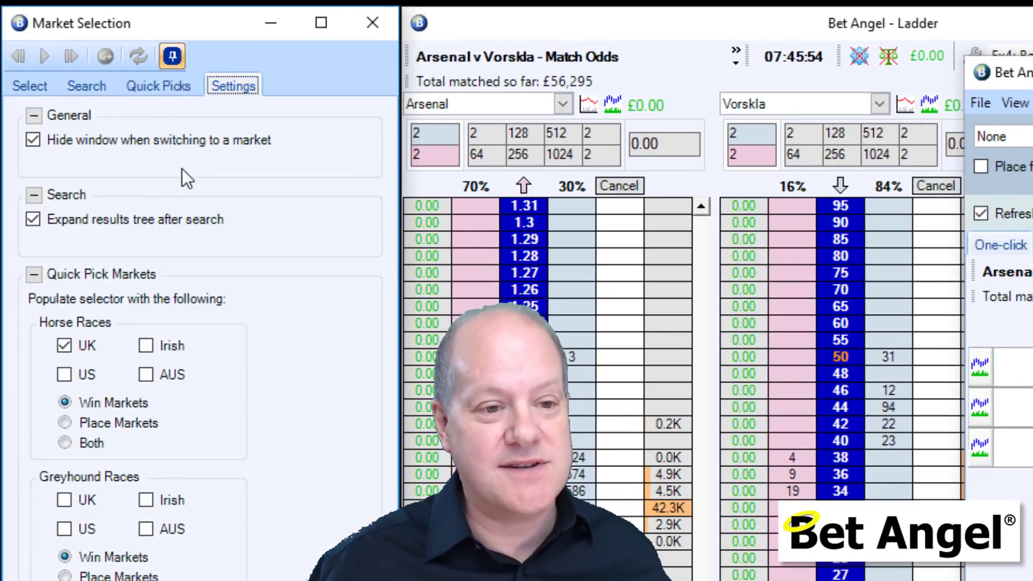
click(177, 142)
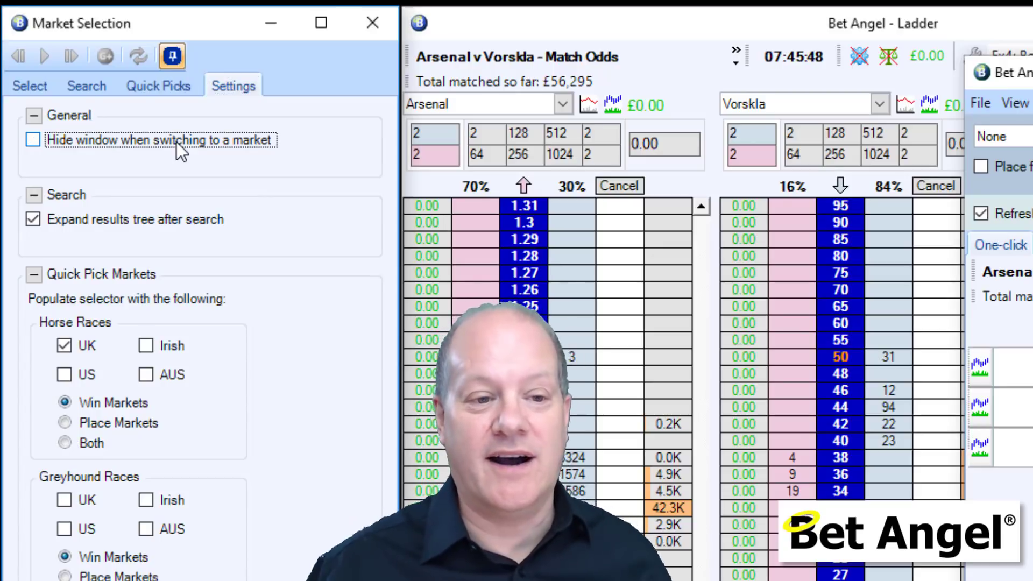
click(32, 85)
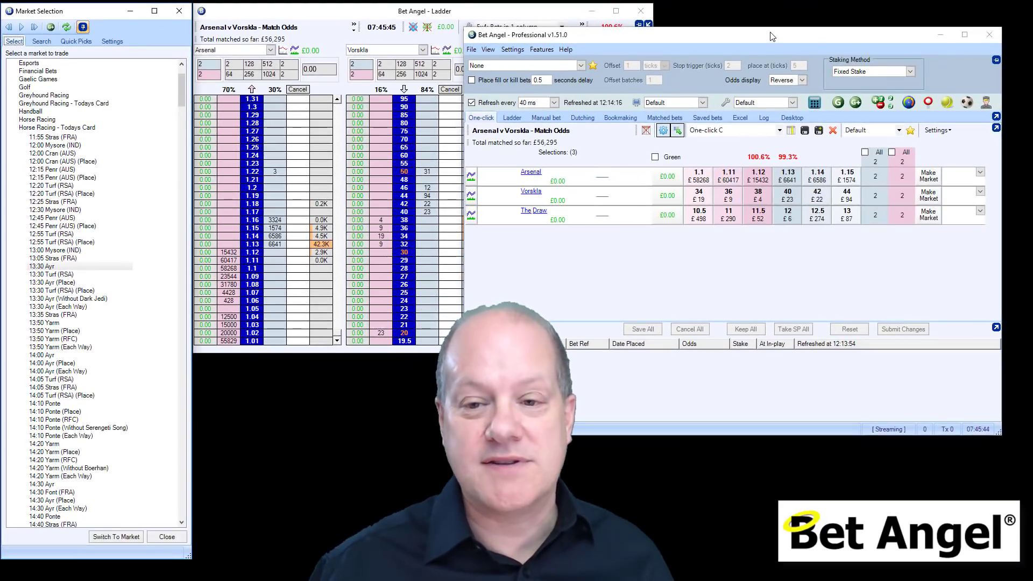
- Move the main Bet Angel window slightly aside and minimize it to uncover the Ladder window
drag(783, 37, 752, 58)
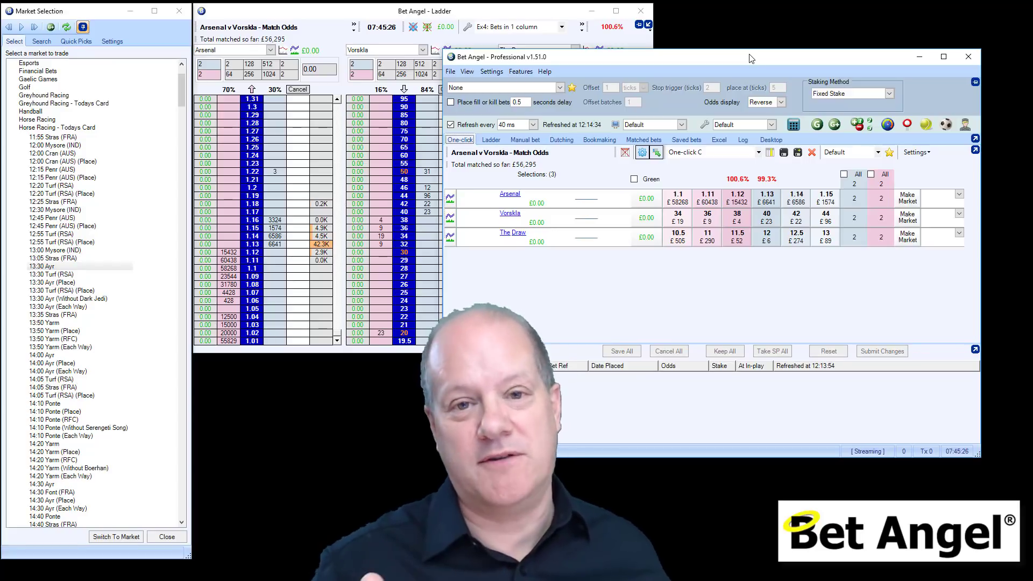
click(920, 57)
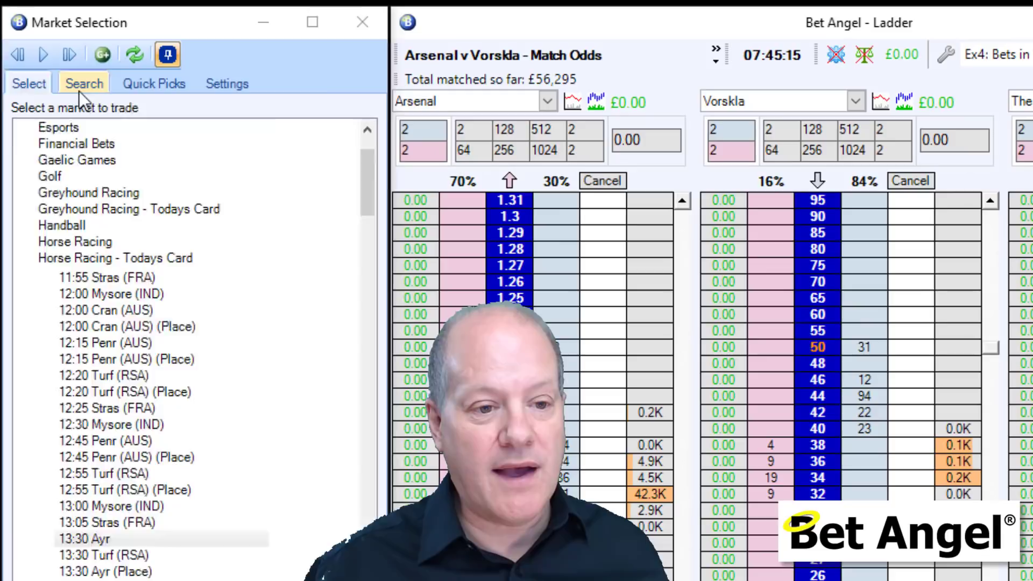
- Examine how the existing Europa League market search combines its terms from beginning to end
click(40, 42)
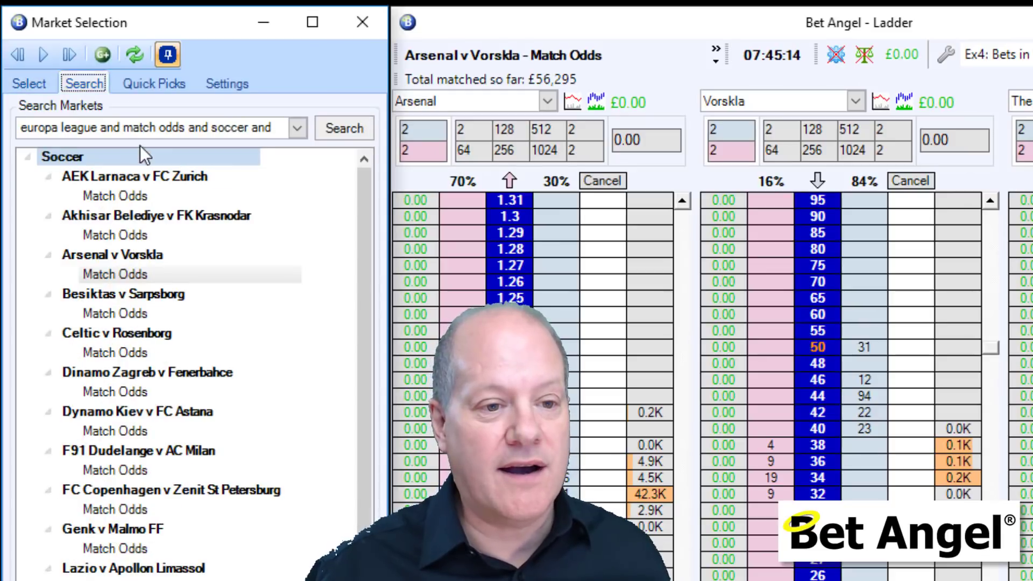
double_click(258, 129)
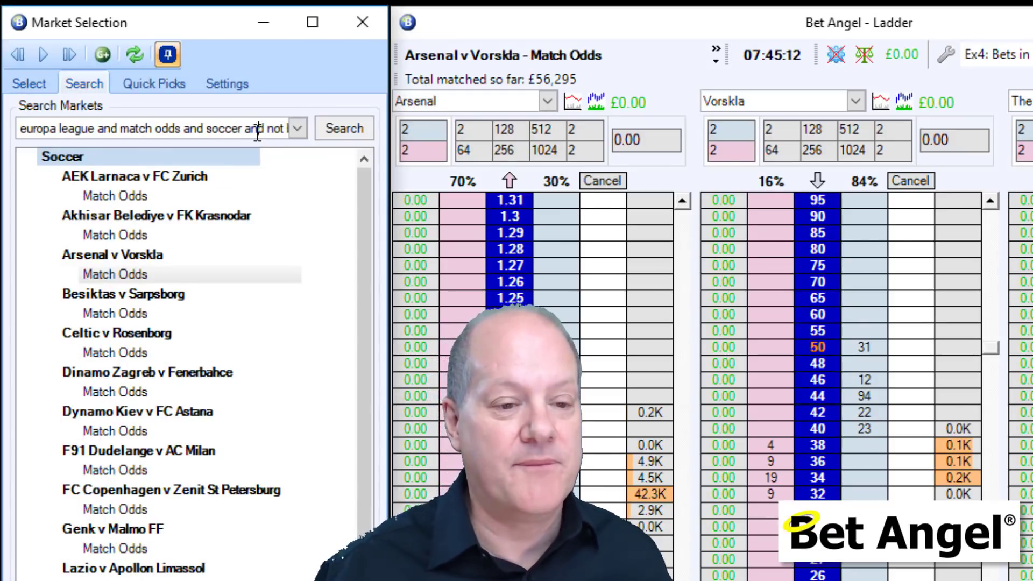
key(Home)
key(ctrl+shift+Right)
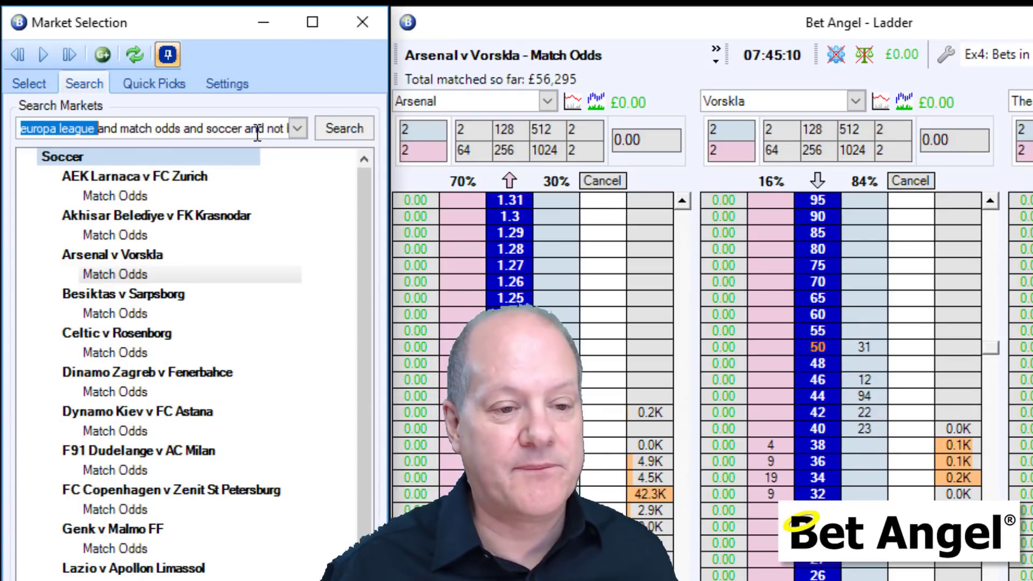
key(shift+End)
key(End)
key(ctrl+Left)
key(ctrl+shift+Left)
key(ctrl+shift+Left)
key(ctrl+Left)
key(ctrl+Left)
key(ctrl+Left)
key(Home)
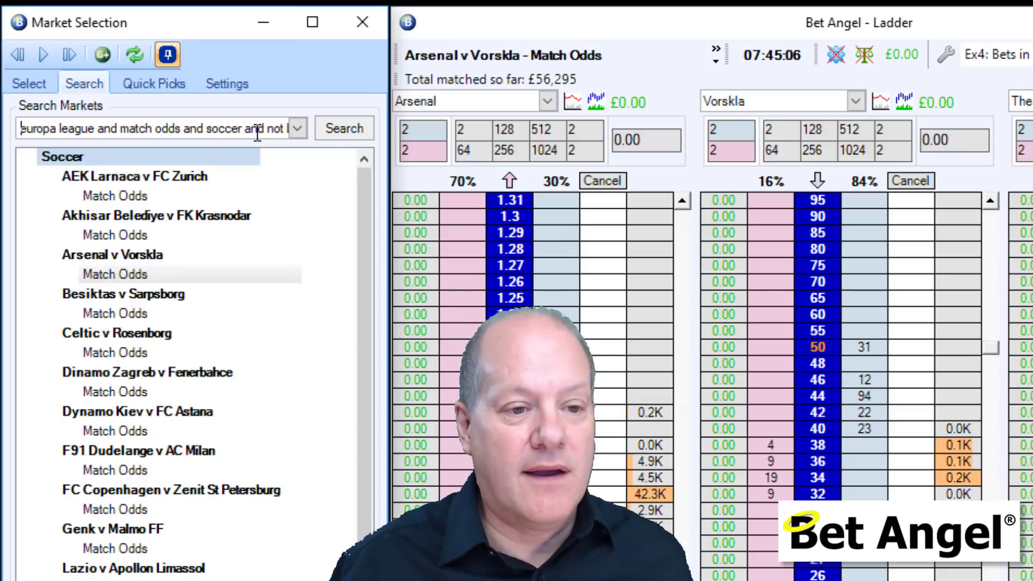
- Replace the search terms following "europa league and" with "arsenal" to list only that team's markets
key(ctrl+Right)
key(ctrl+Right)
key(ctrl+Right)
key(ctrl+shift+Right)
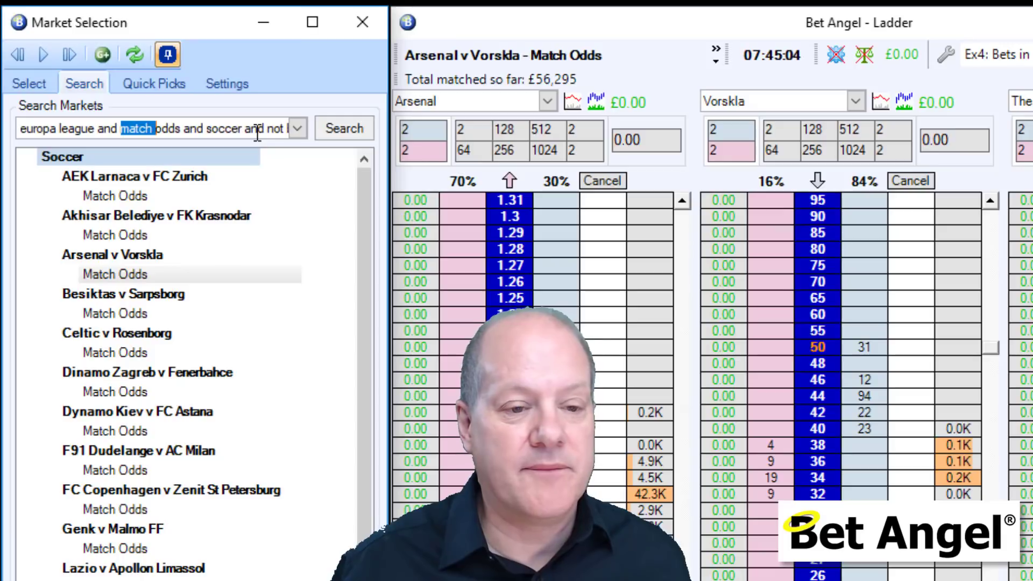
key(ctrl+shift+Right)
key(ctrl+shift+Right)
key(shift+End)
text(arene)
key(BackSpace)
key(BackSpace)
key(BackSpace)
text(senal)
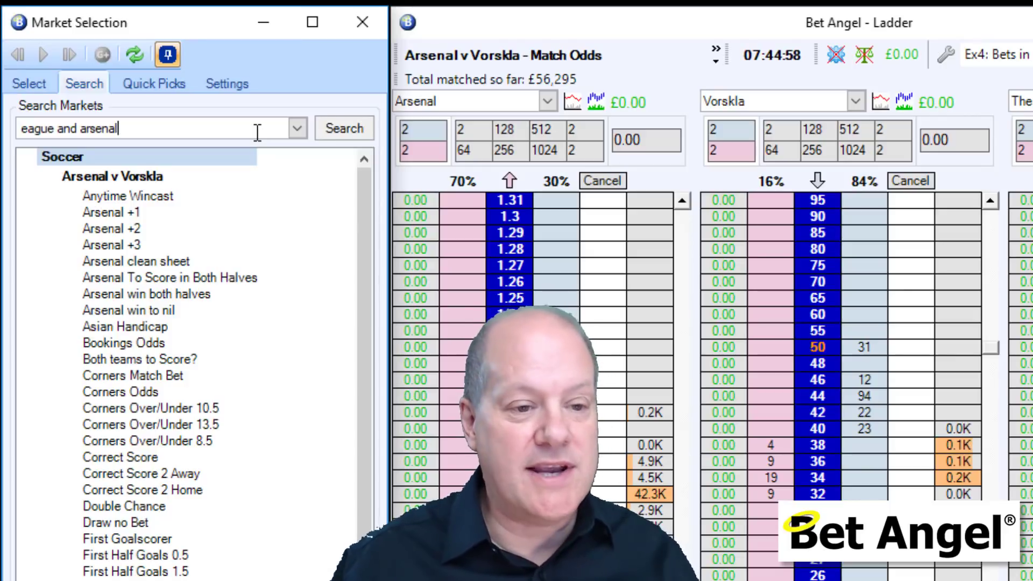
key(ctrl+Left)
key(Home)
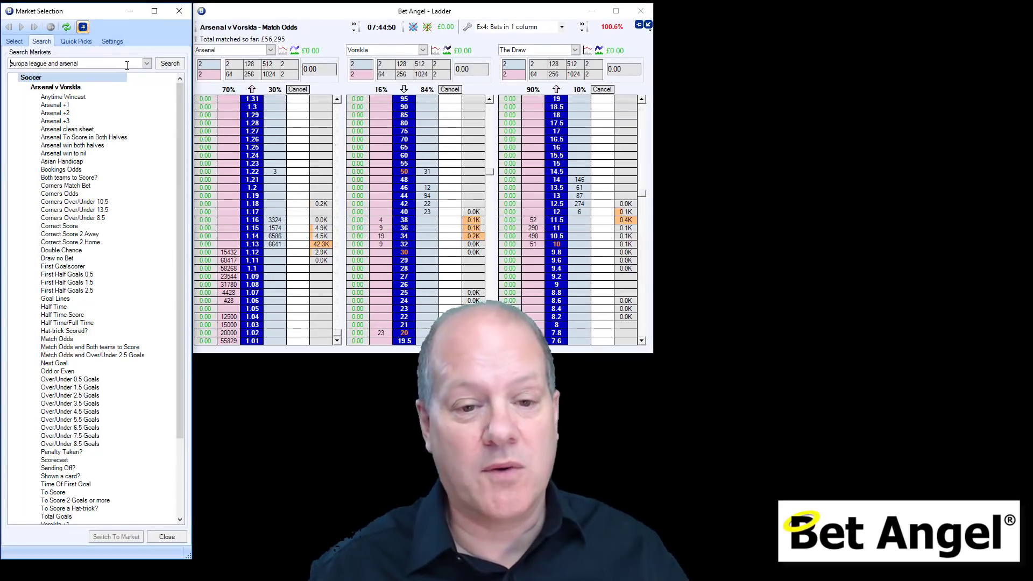
- Open the ladder settings, place that window beside the ladders, and set the ladder header to None
click(218, 179)
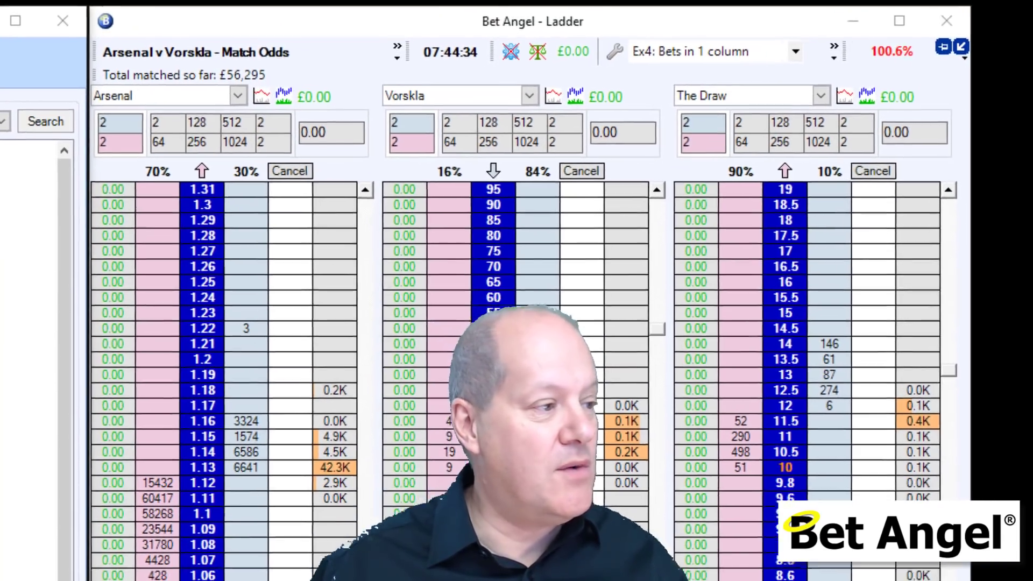
click(643, 53)
drag(660, 97, 893, 42)
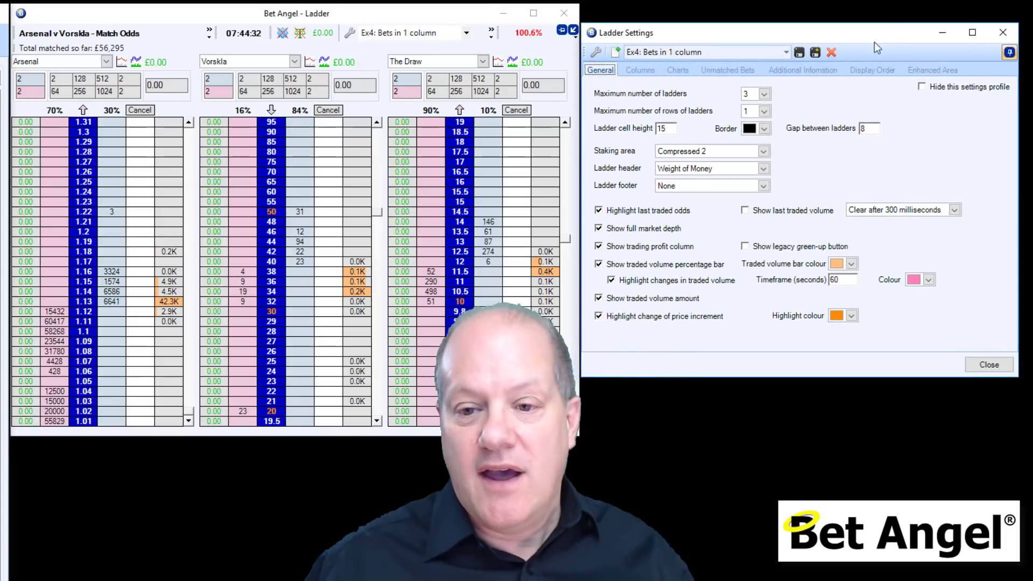
click(763, 169)
click(730, 182)
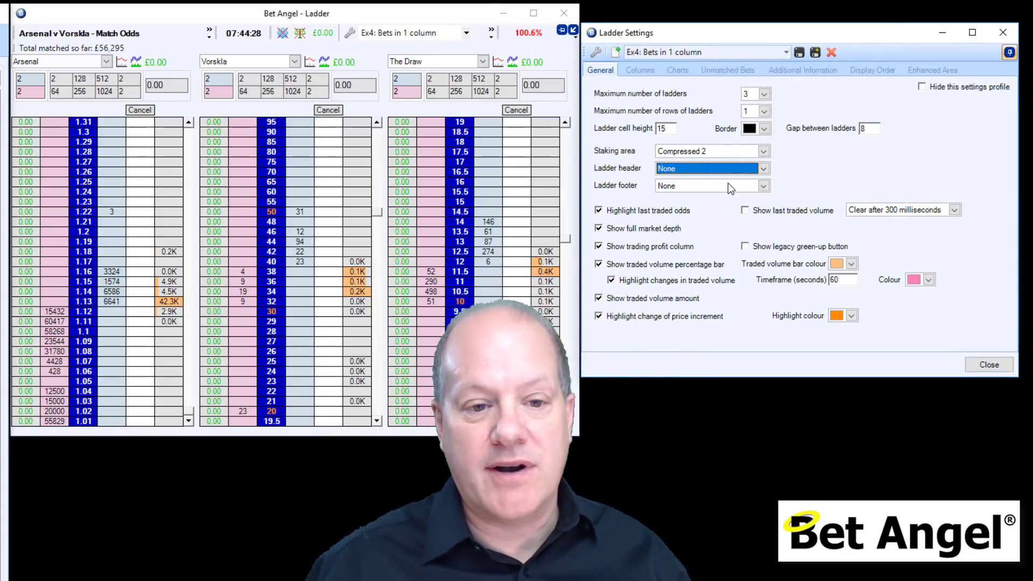
- Try the Compressed 1 staking area on the ladders and switch back to Compressed 2
click(768, 147)
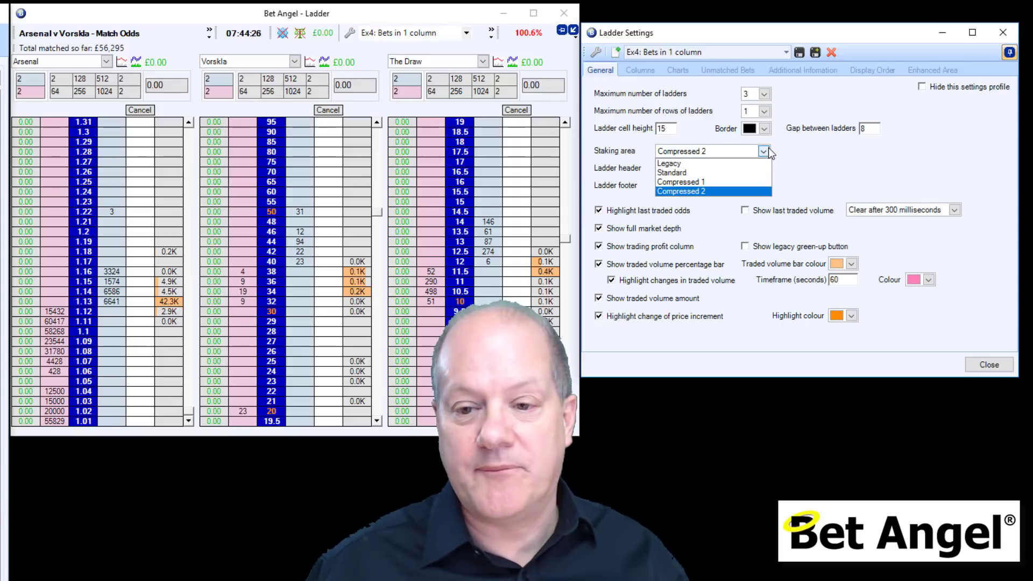
click(718, 182)
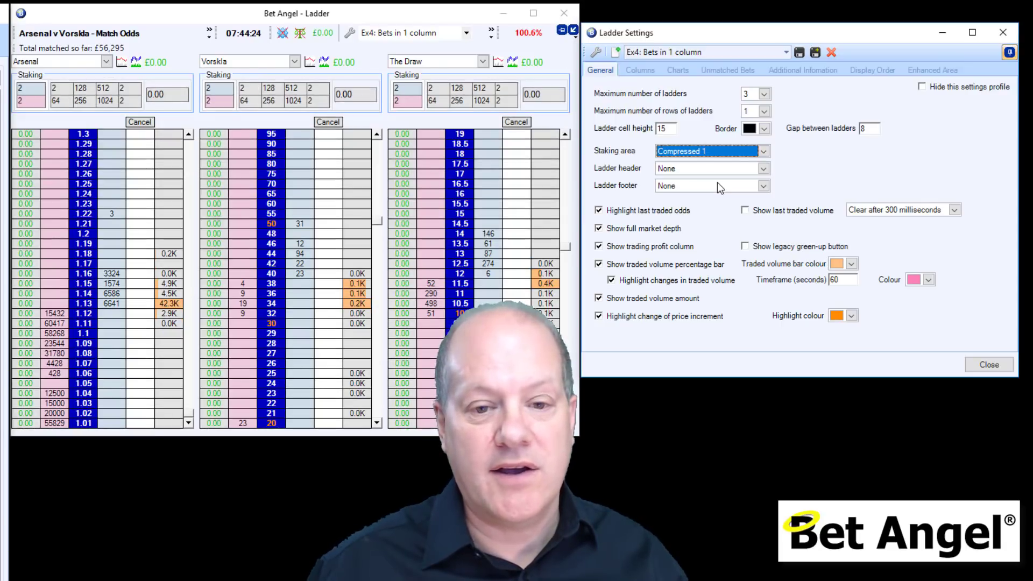
click(763, 151)
click(711, 192)
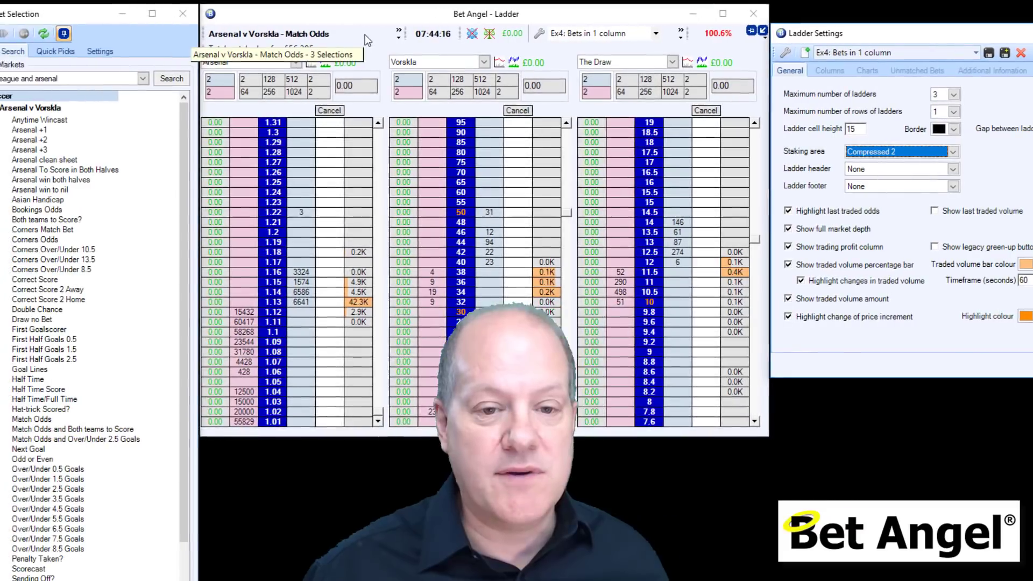
- Hide the Market Title, Market Volume and Countdown toolbars in the Ladder window
right_click(178, 40)
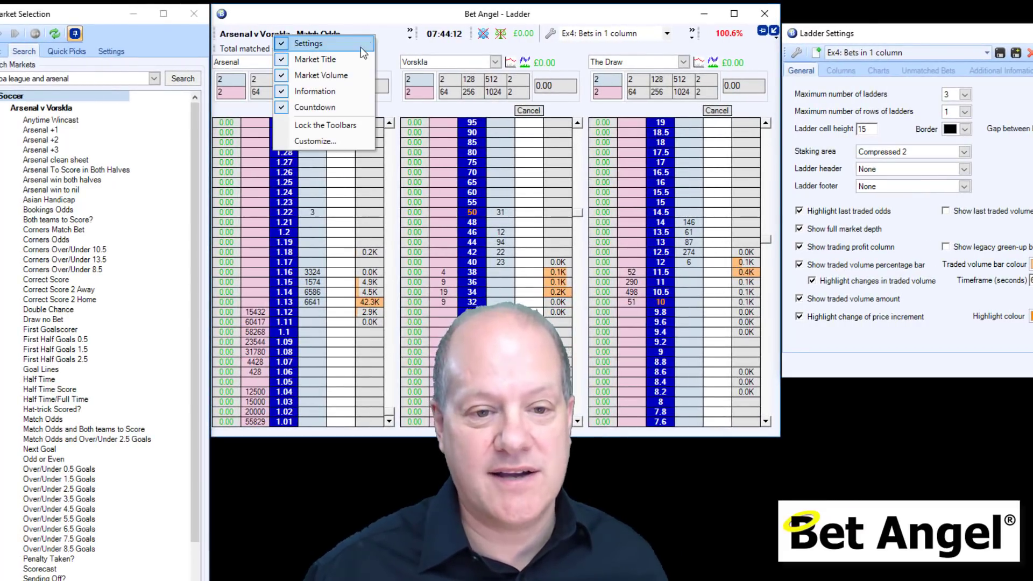
click(343, 57)
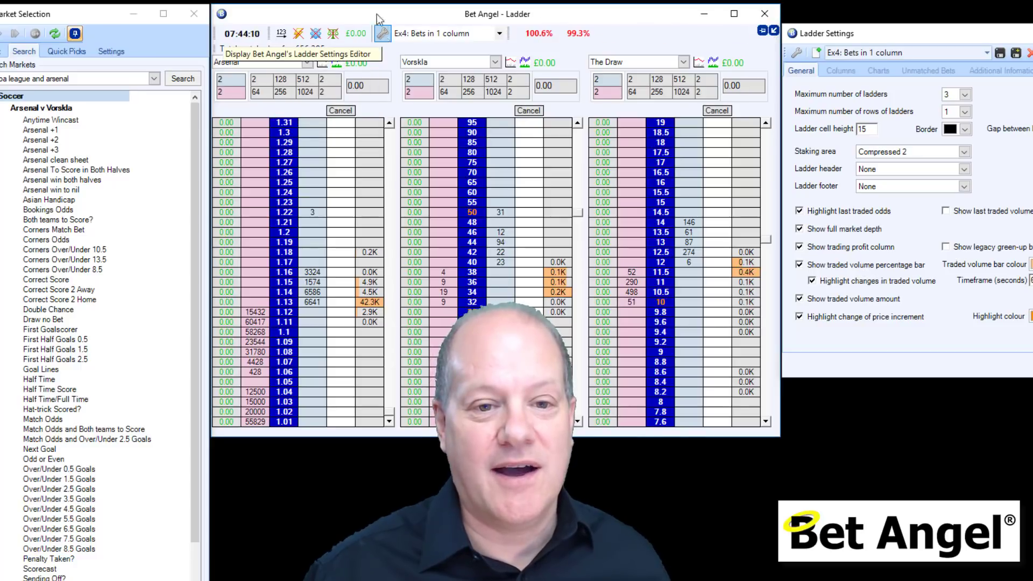
right_click(372, 22)
right_click(367, 36)
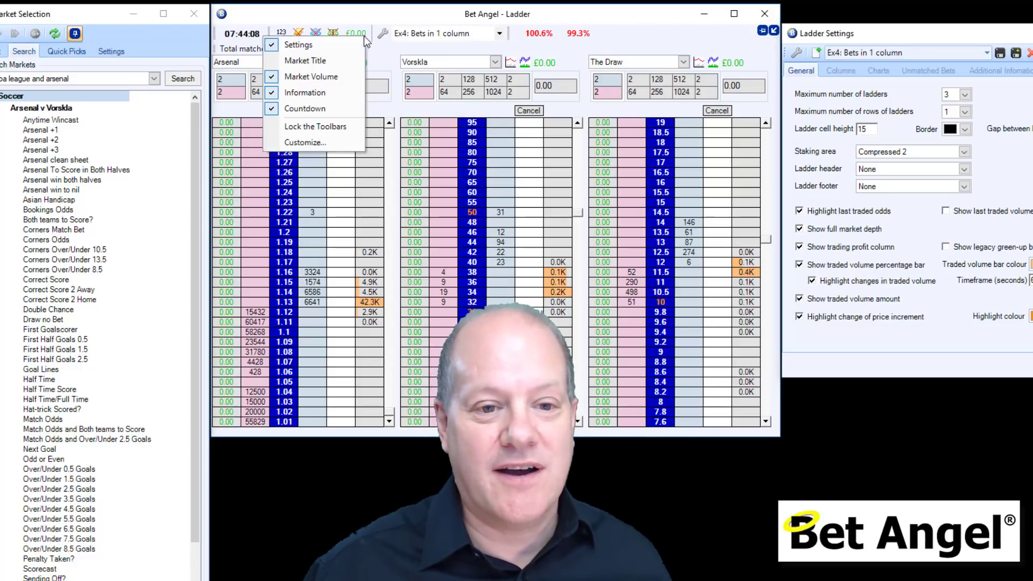
click(332, 84)
right_click(340, 38)
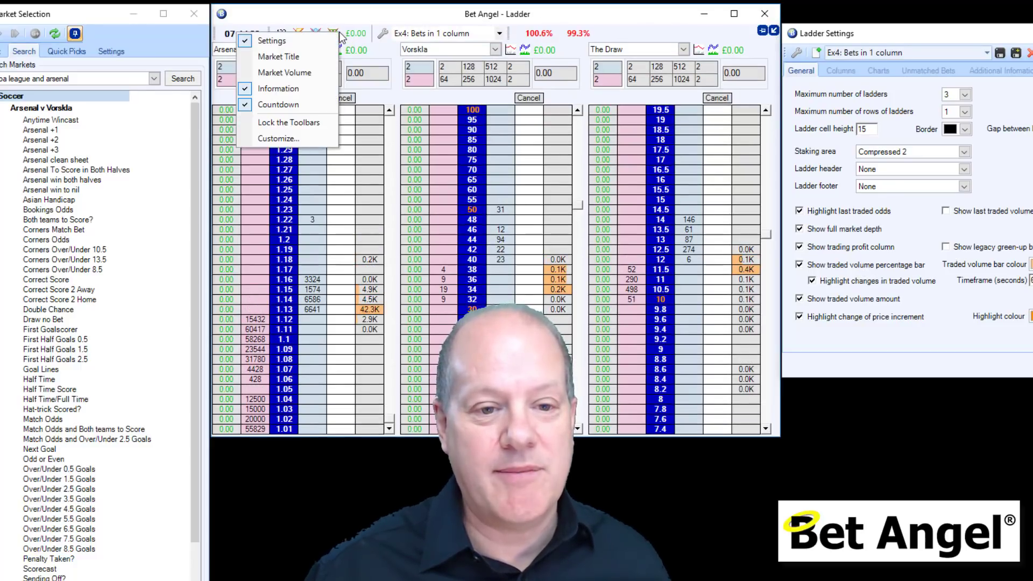
click(298, 104)
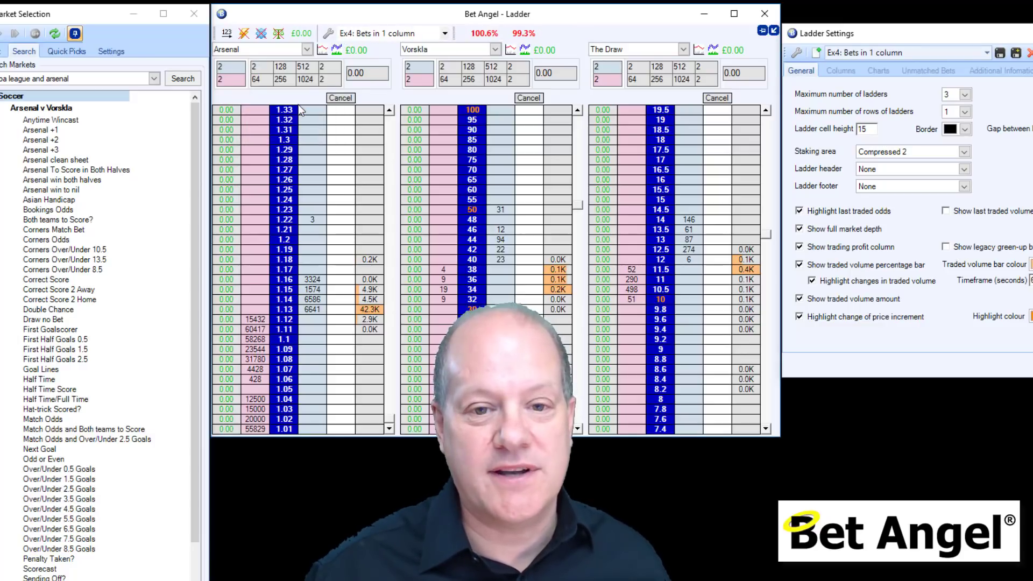
right_click(464, 34)
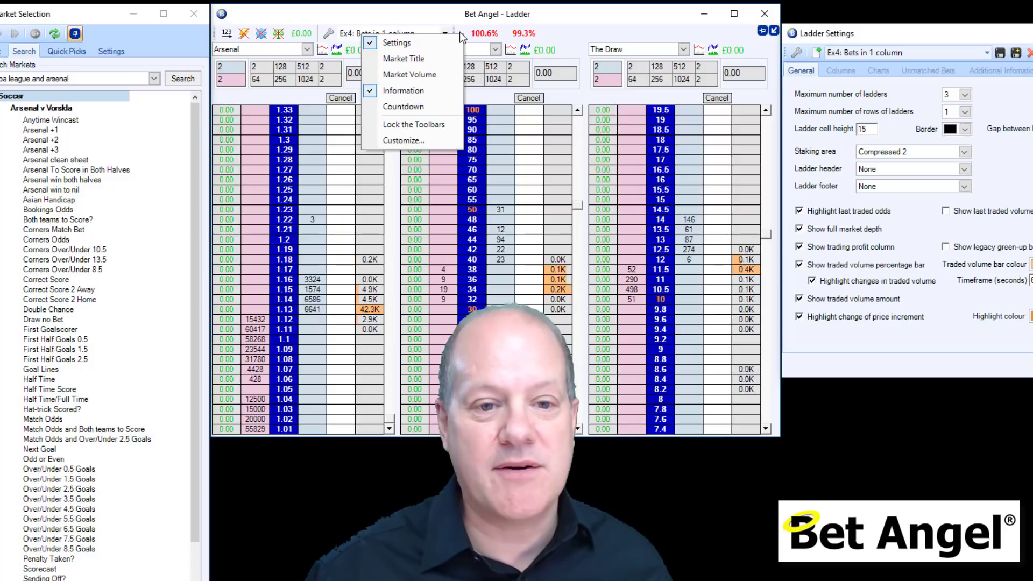
click(460, 31)
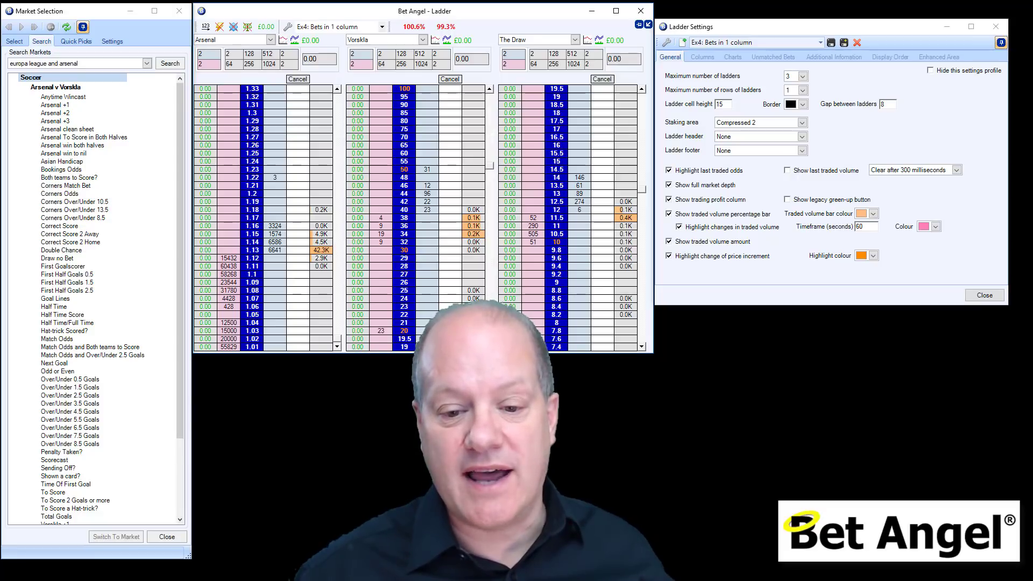
- Shorten the Ladder window to free space beneath it and close the ladder settings
drag(511, 353, 494, 249)
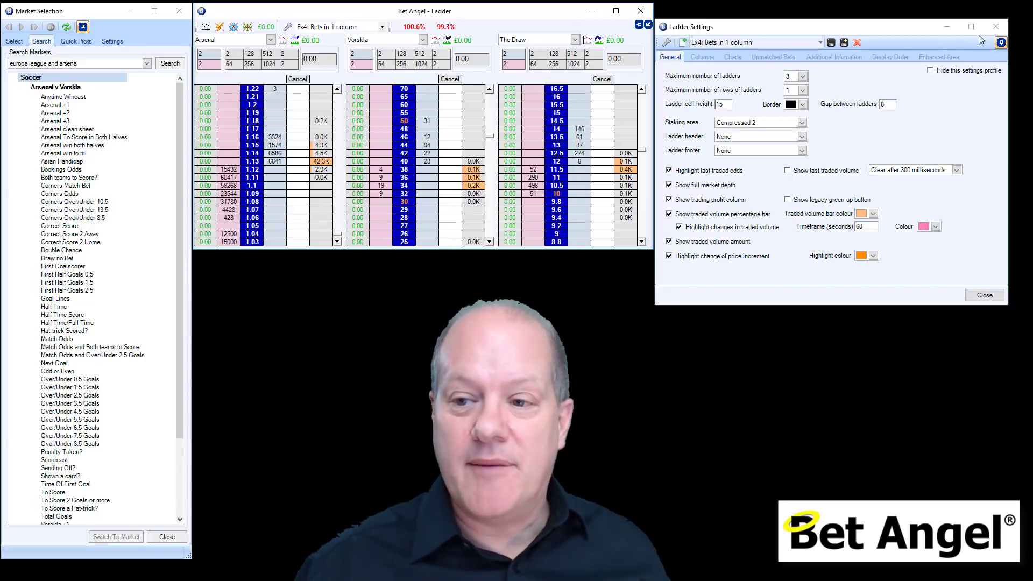
click(1000, 28)
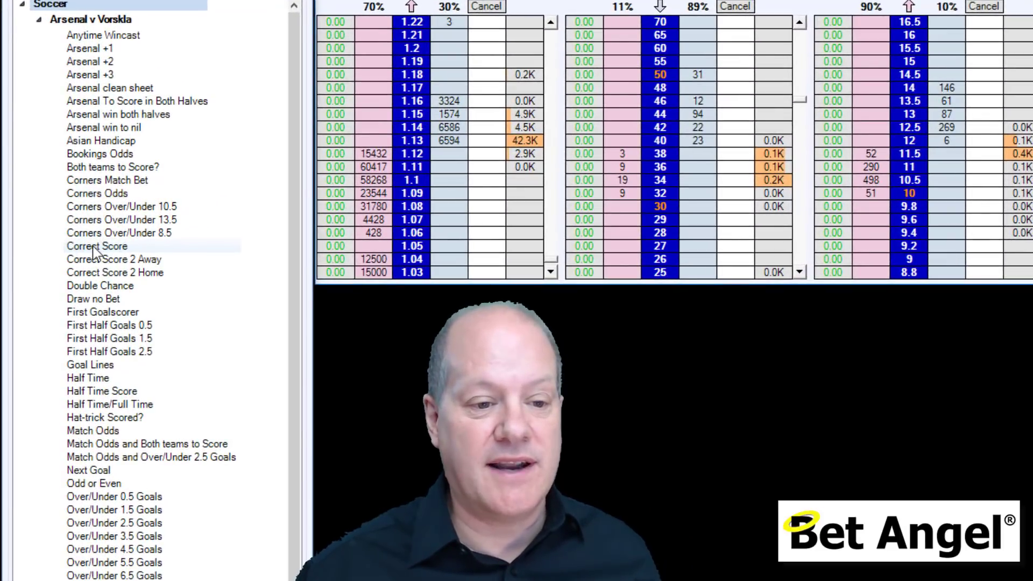
- Display the Arsenal v Vorskla Correct Score market in a new One-click window
right_click(96, 245)
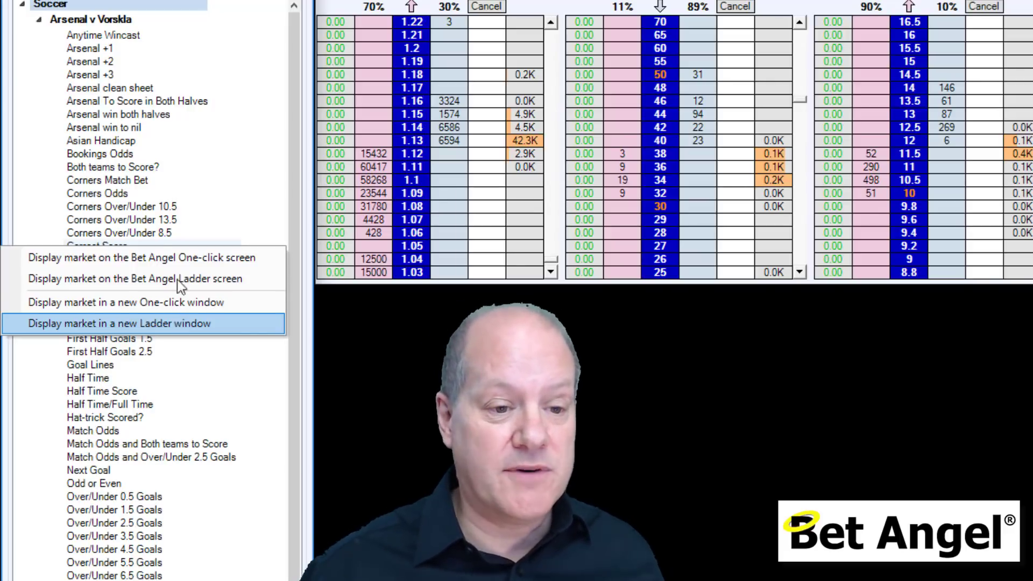
click(156, 156)
click(120, 248)
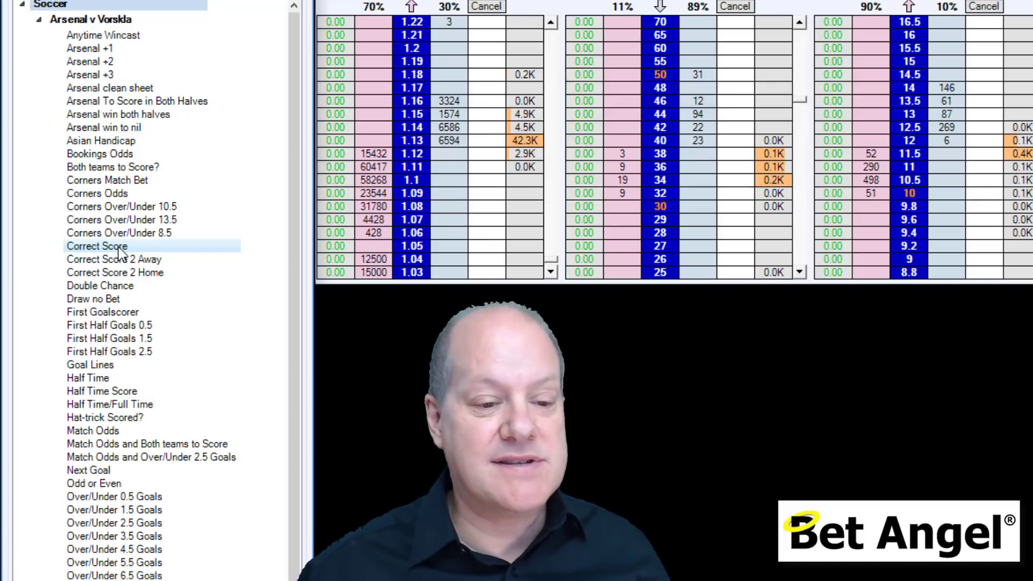
right_click(120, 248)
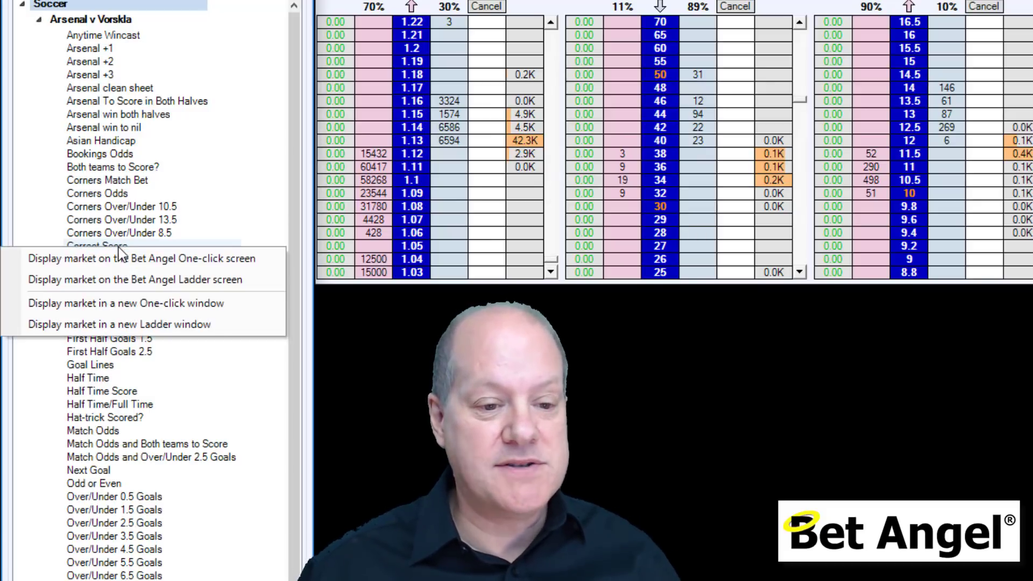
click(130, 304)
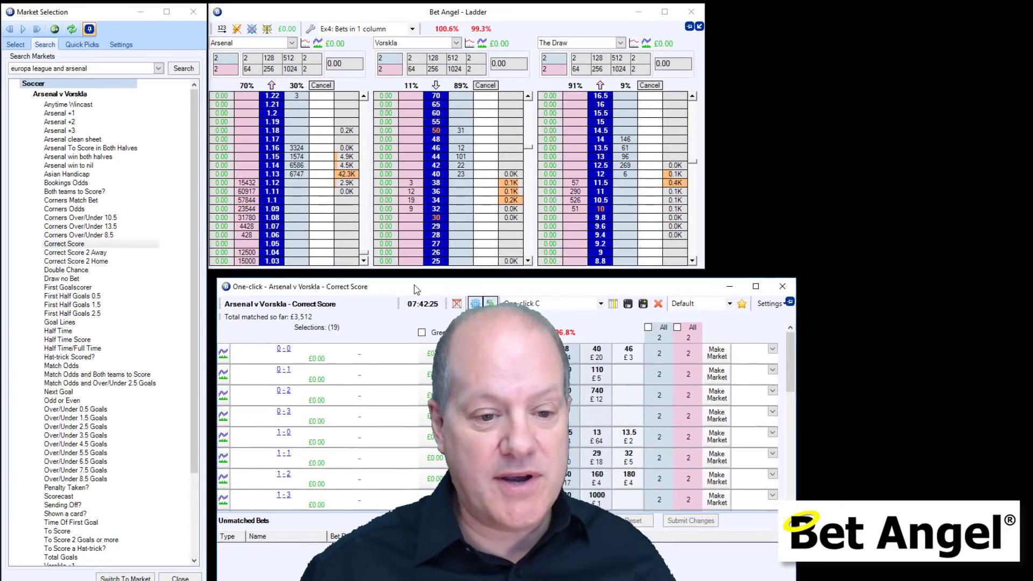
- Place the Correct Score window directly below the Match Odds ladder and narrow it to the ladder window's width
drag(414, 289, 406, 283)
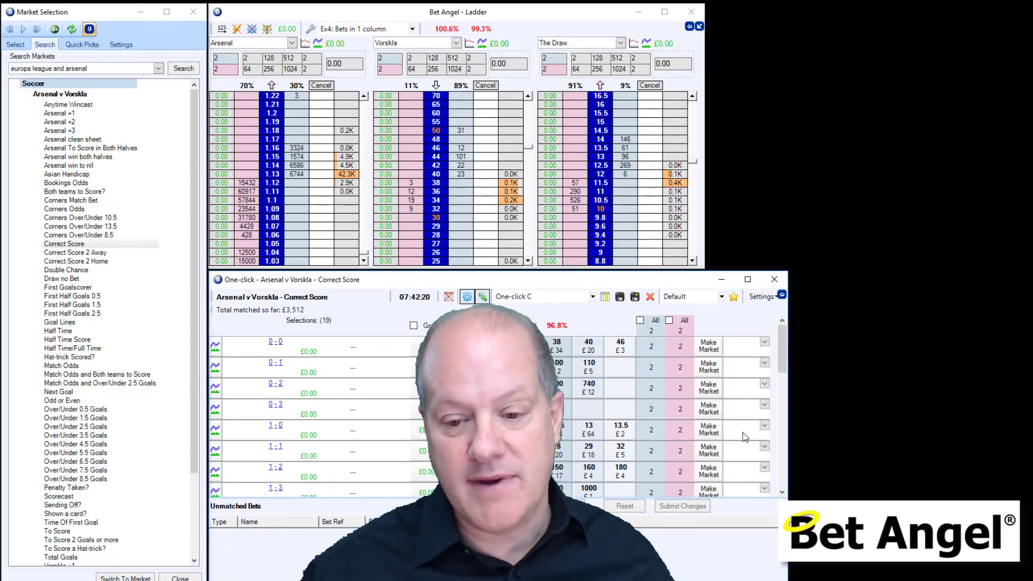
drag(788, 354, 707, 343)
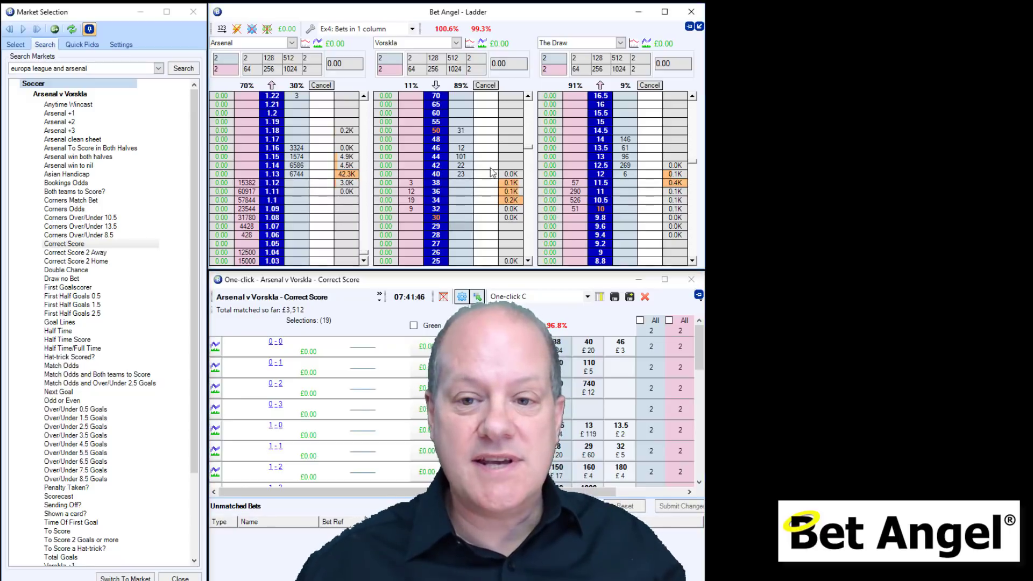
click(484, 182)
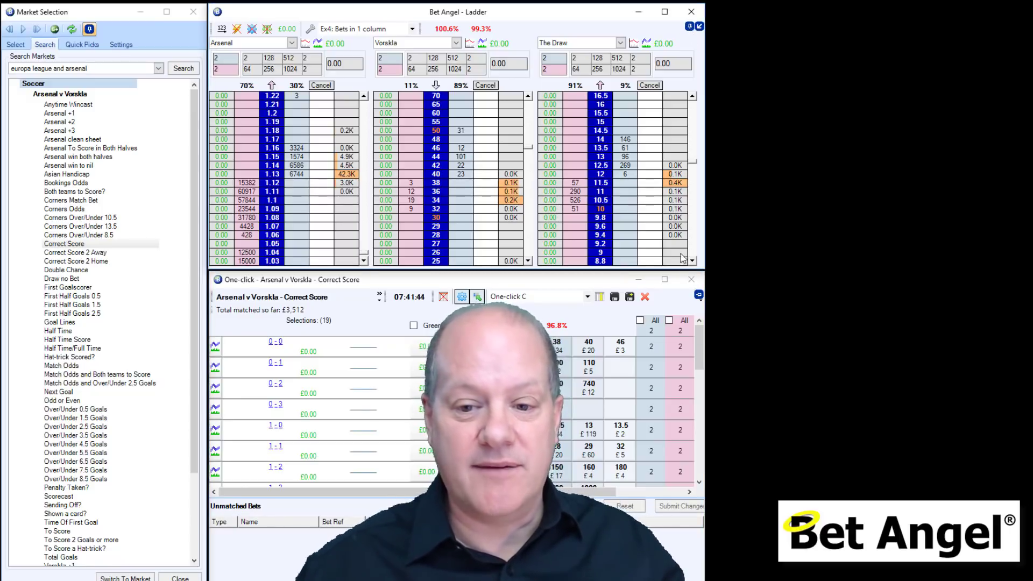
click(607, 308)
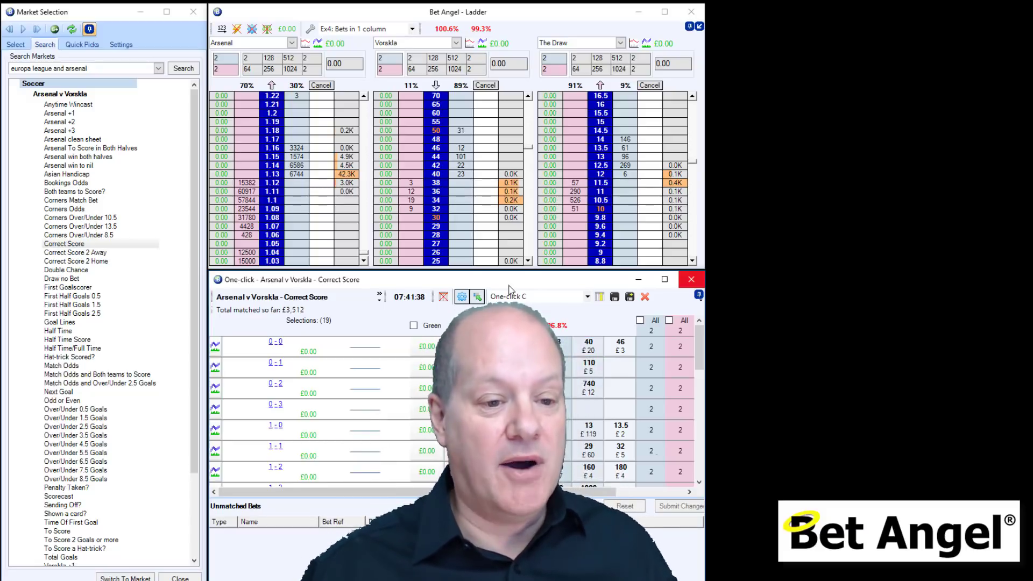
click(279, 151)
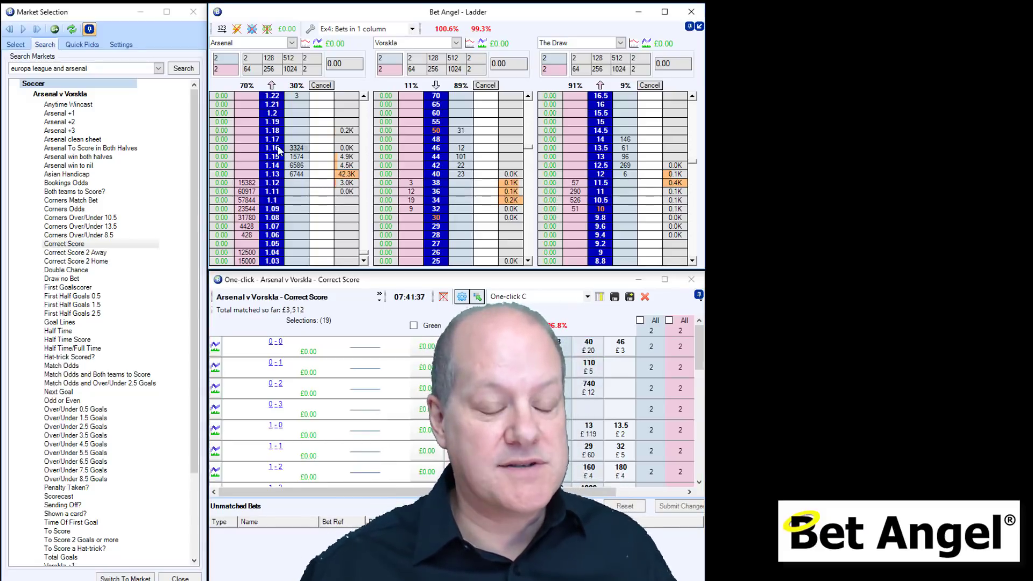
- Display the Over/Under 2.5 Goals market in a new Ladder window and place it beside the Match Odds ladder
right_click(76, 428)
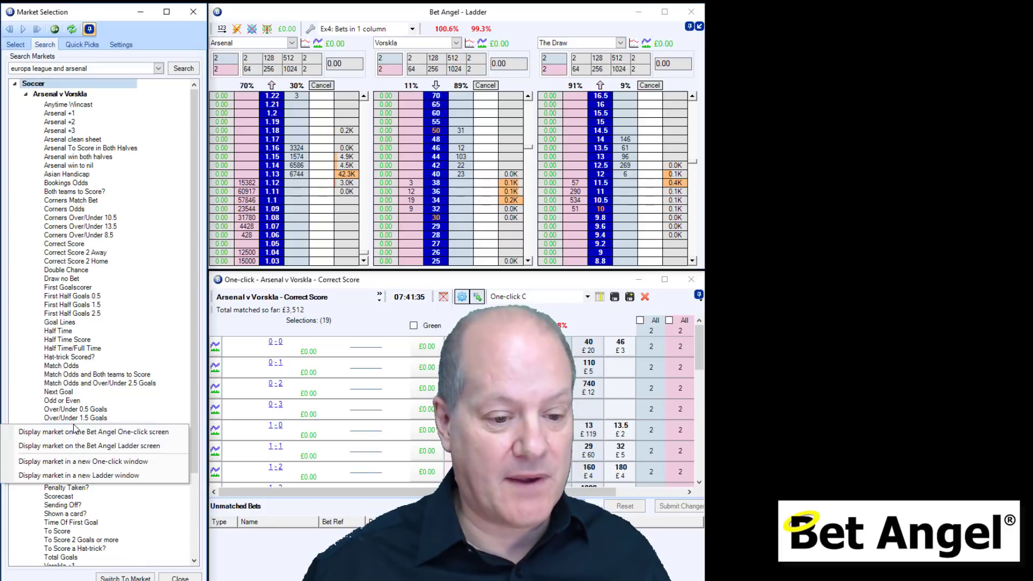
click(86, 473)
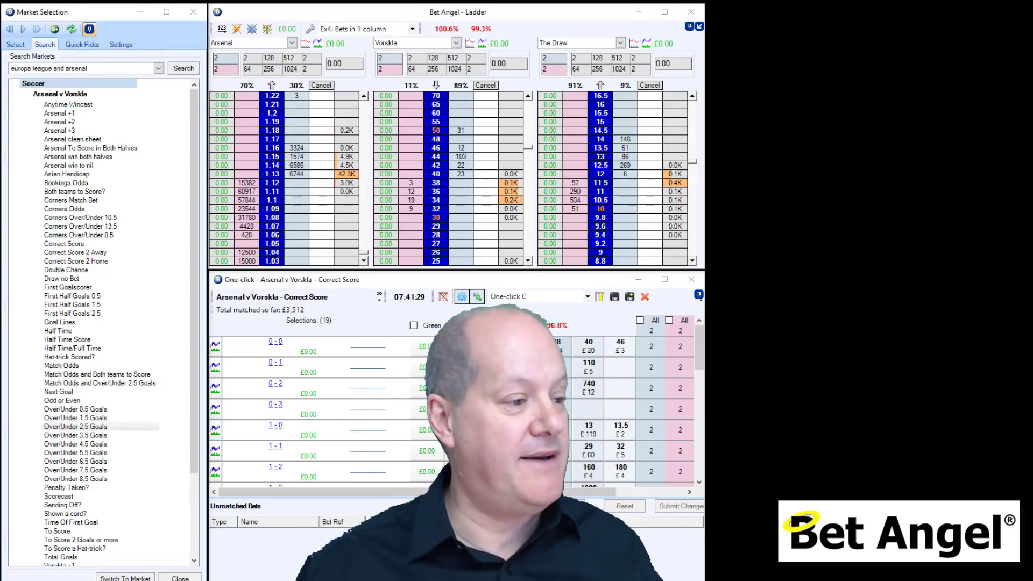
drag(956, 116, 916, 13)
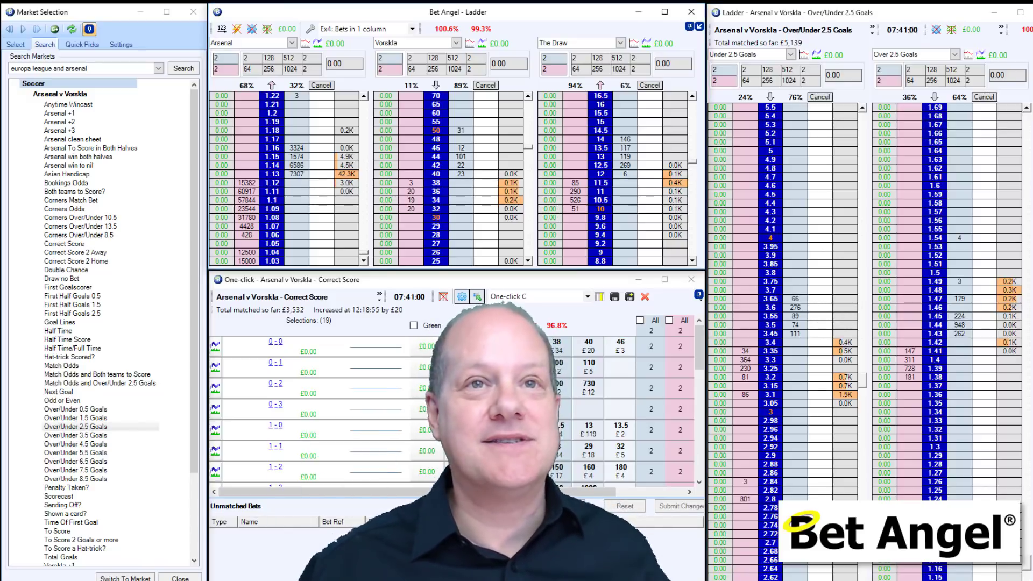
- Bring back the main Bet Angel window and move it aside over the Over/Under 2.5 Goals ladder
drag(993, 23, 1032, 88)
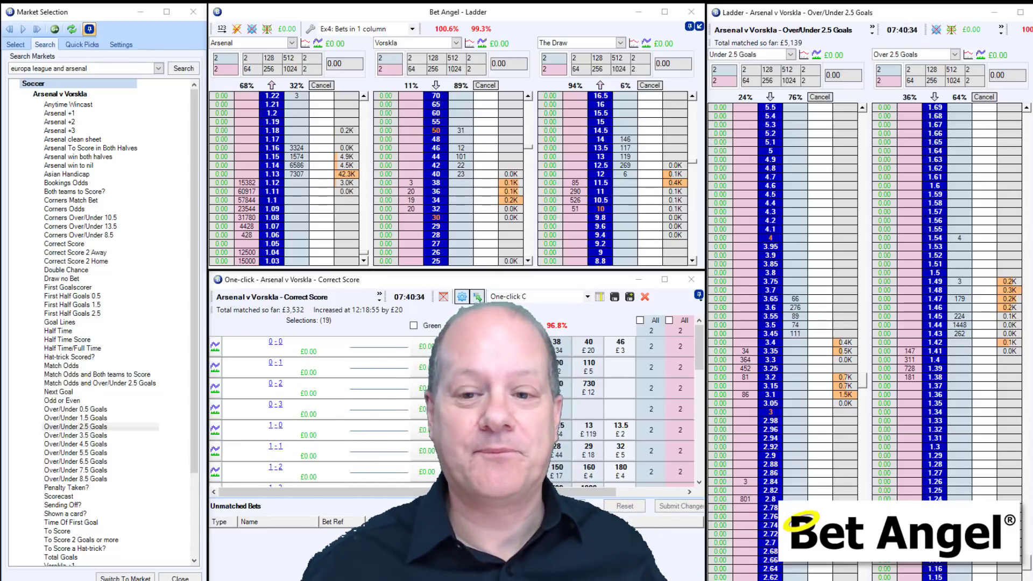
drag(984, 50, 1011, 60)
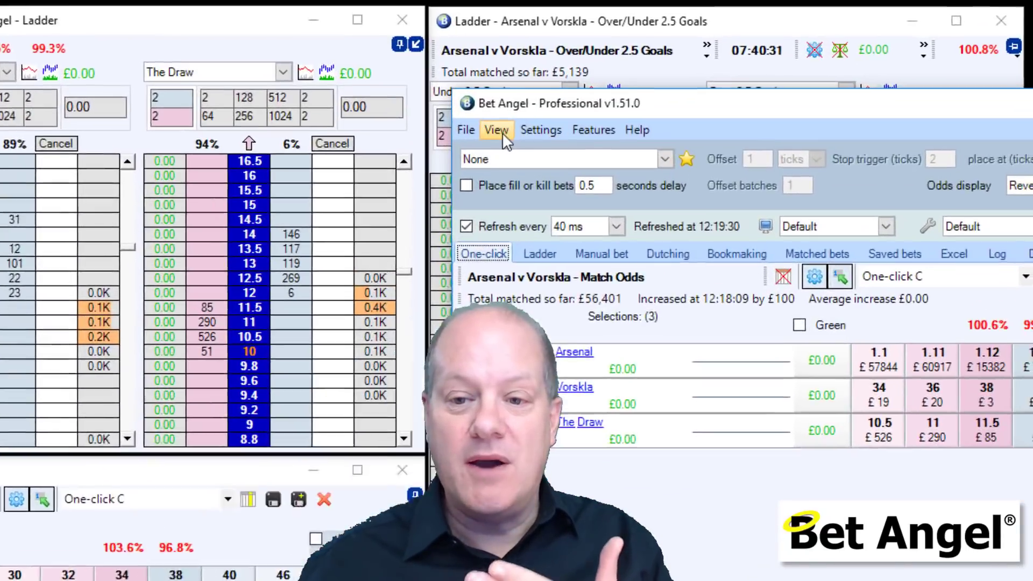
click(749, 78)
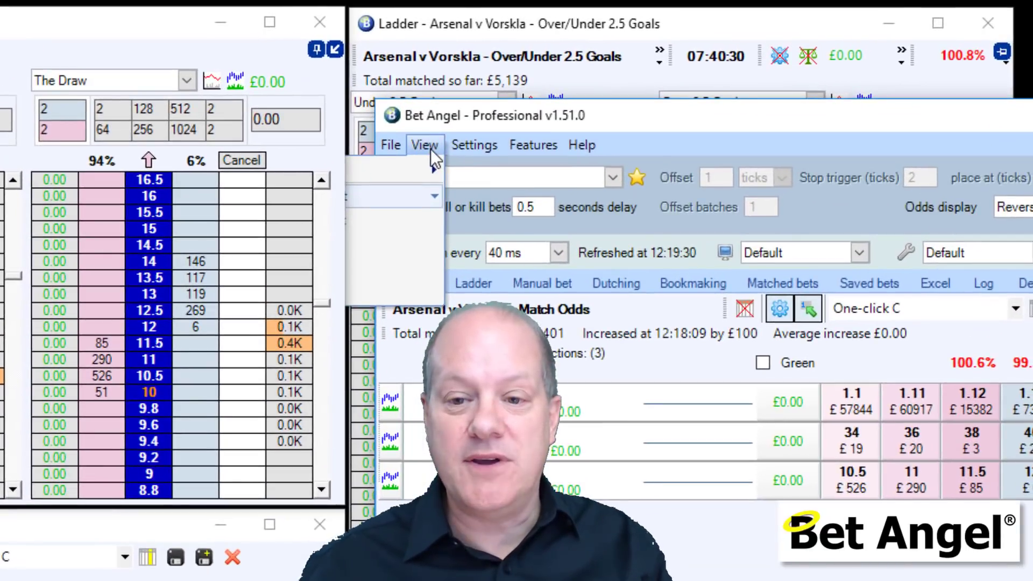
drag(560, 117, 817, 120)
- Save the current window arrangement as a new screen layout named "My amazing football layout"
click(668, 149)
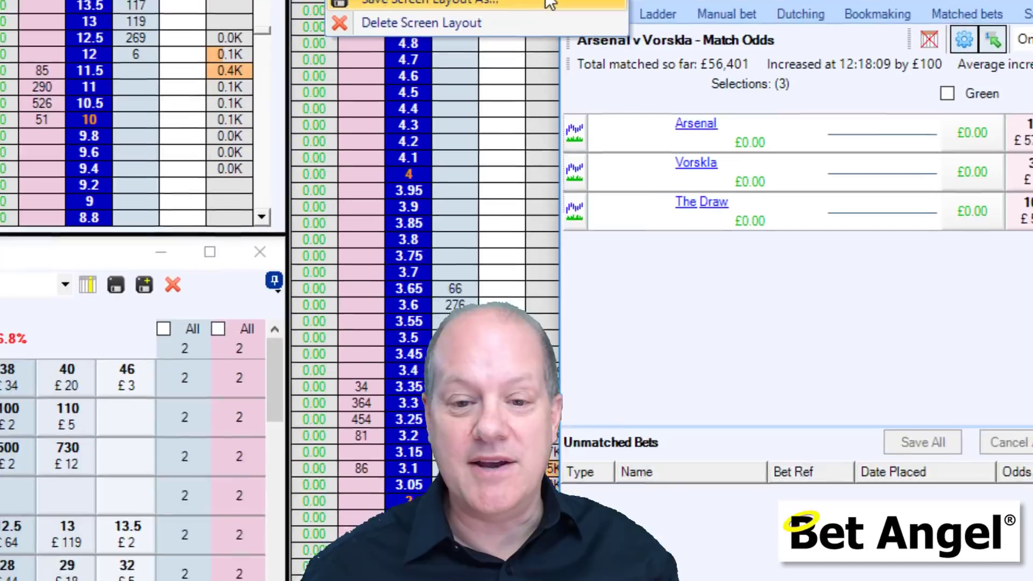
click(549, 3)
drag(800, 105, 720, 109)
text(My )
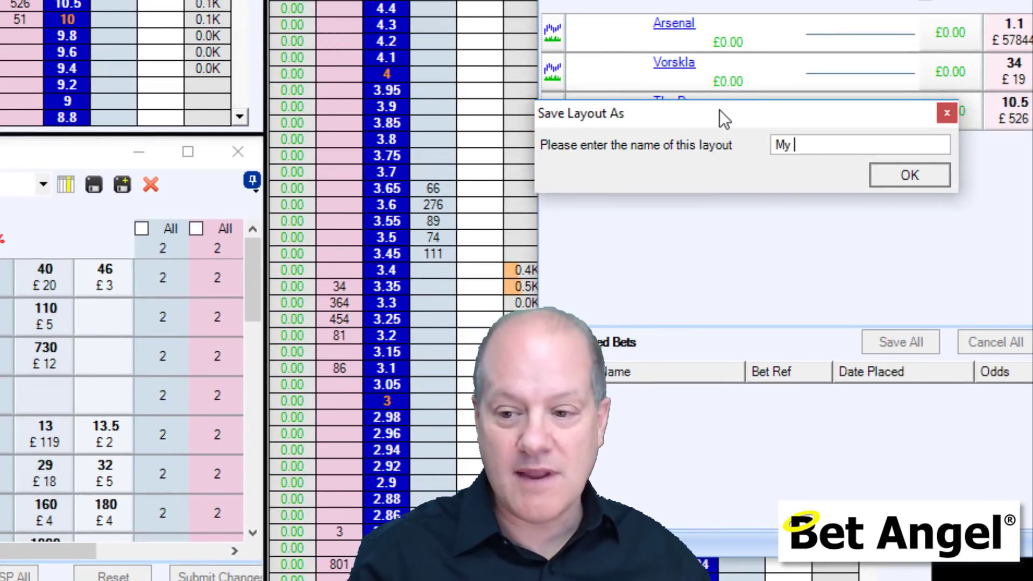
text(amazing football layout)
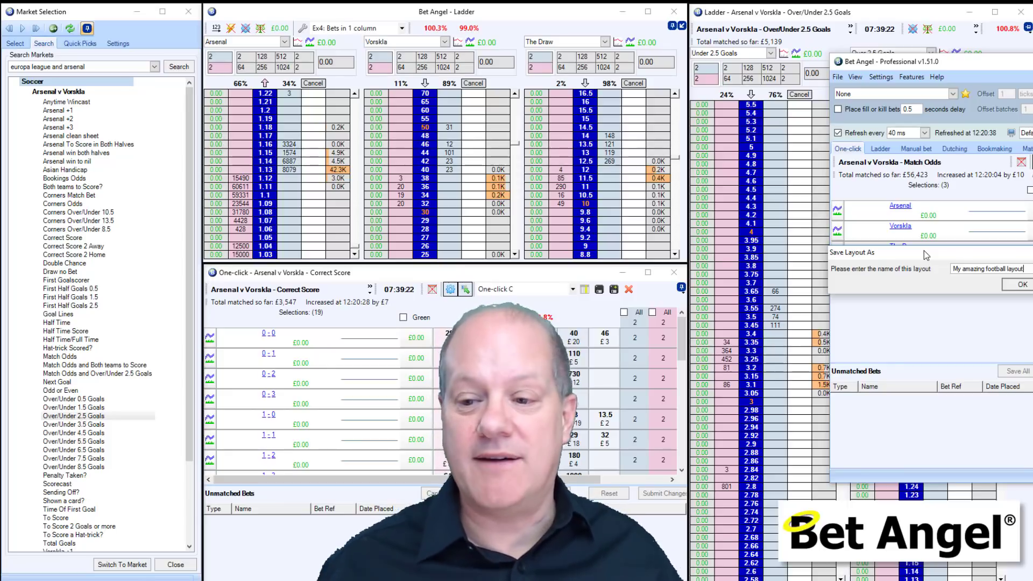
key(Return)
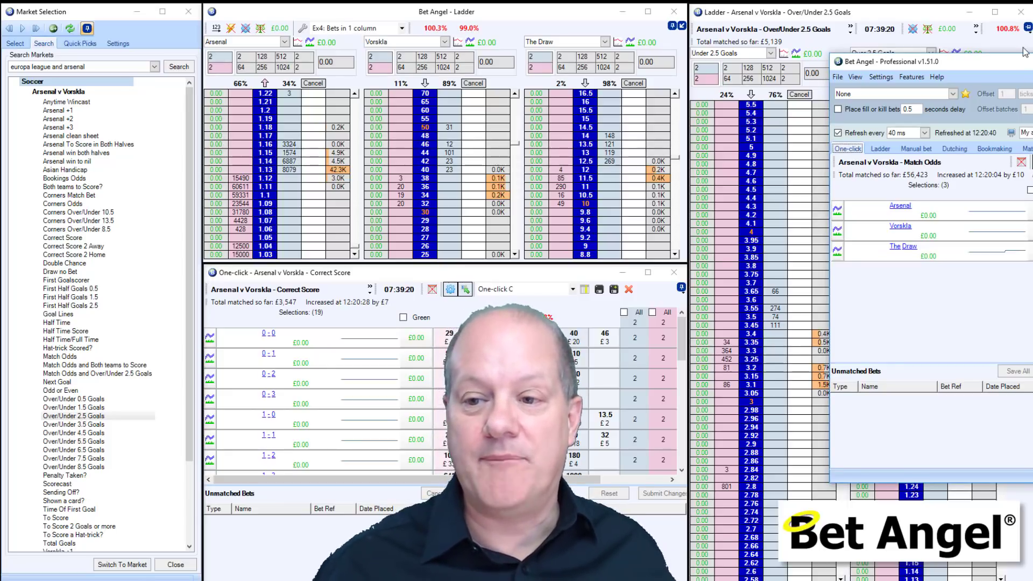